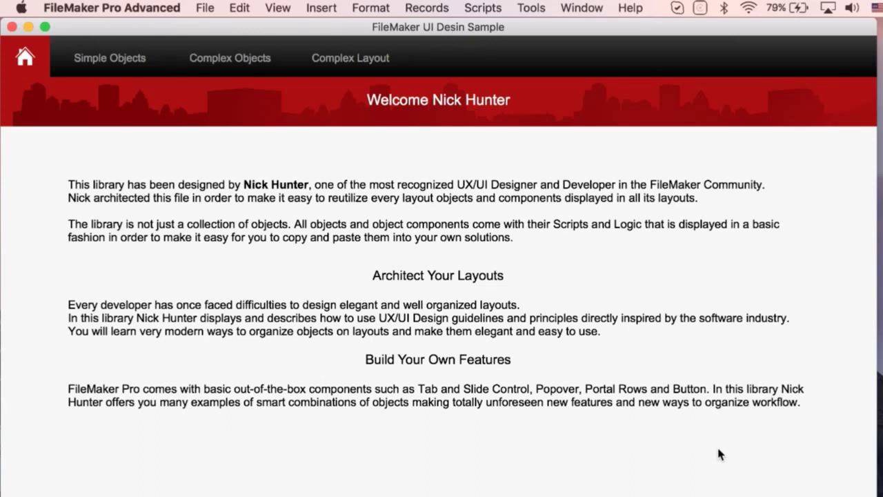
# - Get started from the welcome page and examine the available layout themes for the Simple Objects layout, leaving the theme as is
pyautogui.press('super+n')
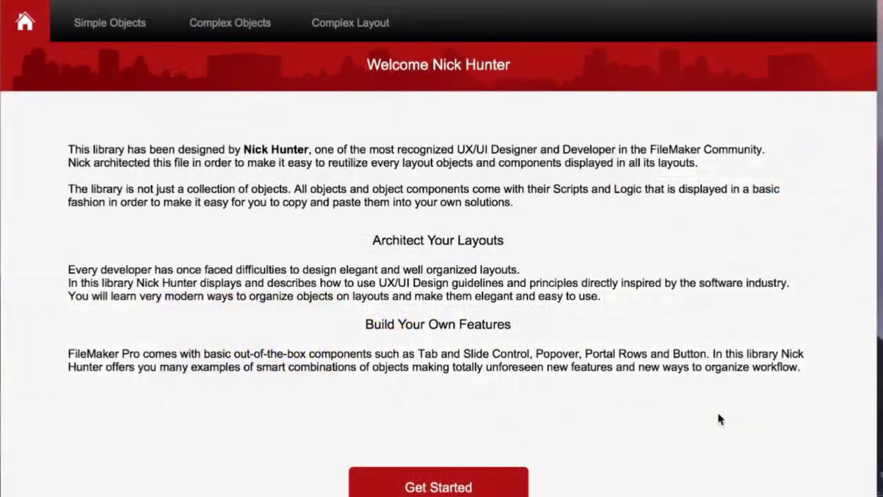
pyautogui.click(456, 479)
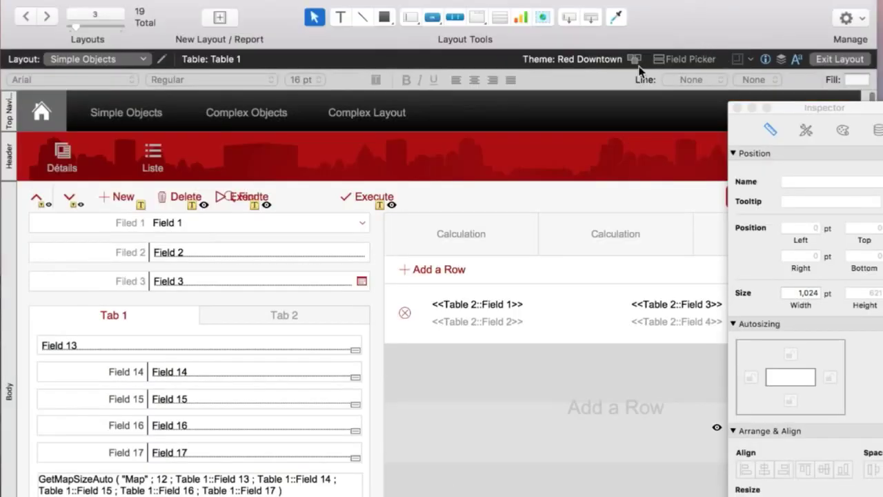
pyautogui.click(635, 61)
pyautogui.moveTo(621, 82); pyautogui.dragTo(250, 117)
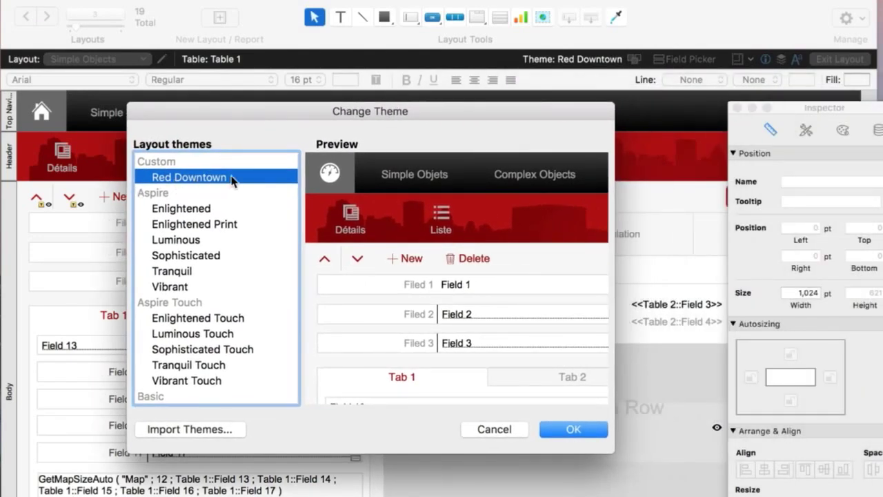
pyautogui.click(492, 429)
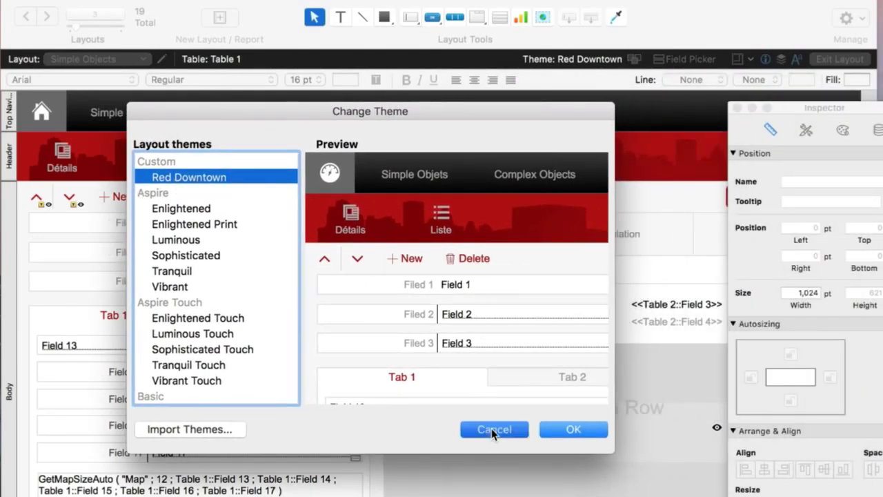
# - Inspect the Red Downtown theme styles offered for the Execute button, the Field 2 edit box and the three-segment button bar
pyautogui.moveTo(813, 109); pyautogui.dragTo(621, 38)
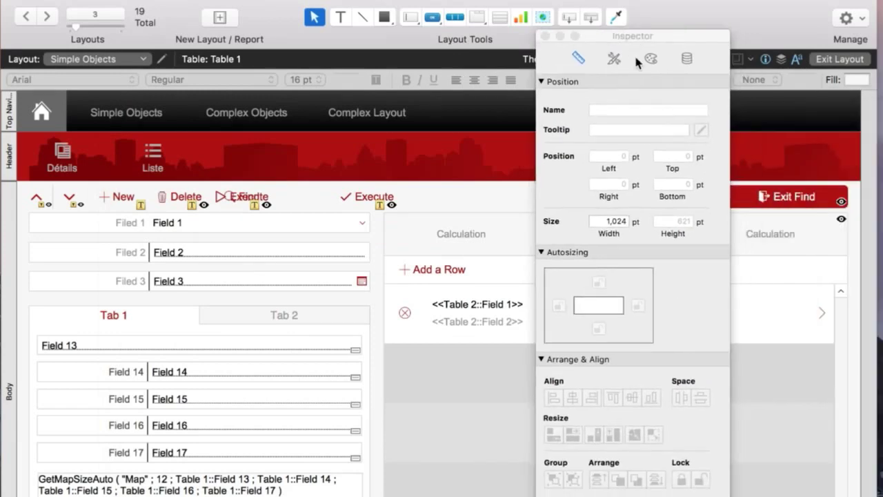
pyautogui.click(386, 203)
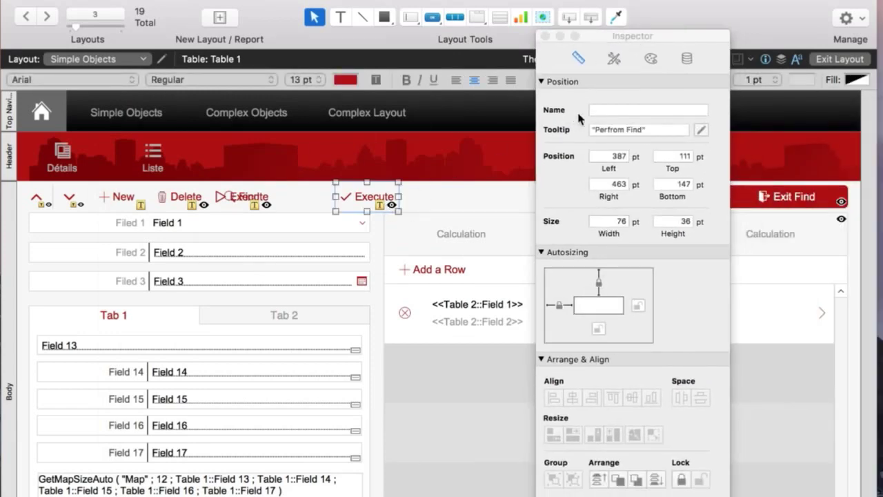
pyautogui.click(613, 62)
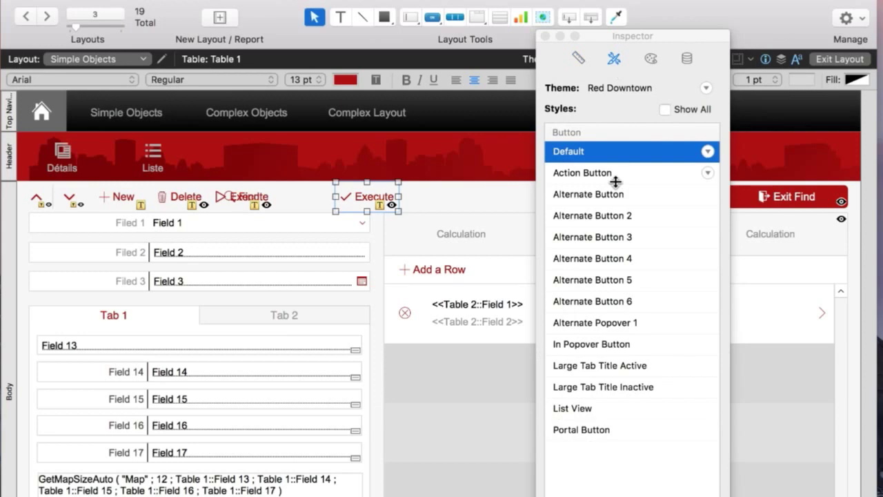
pyautogui.click(333, 246)
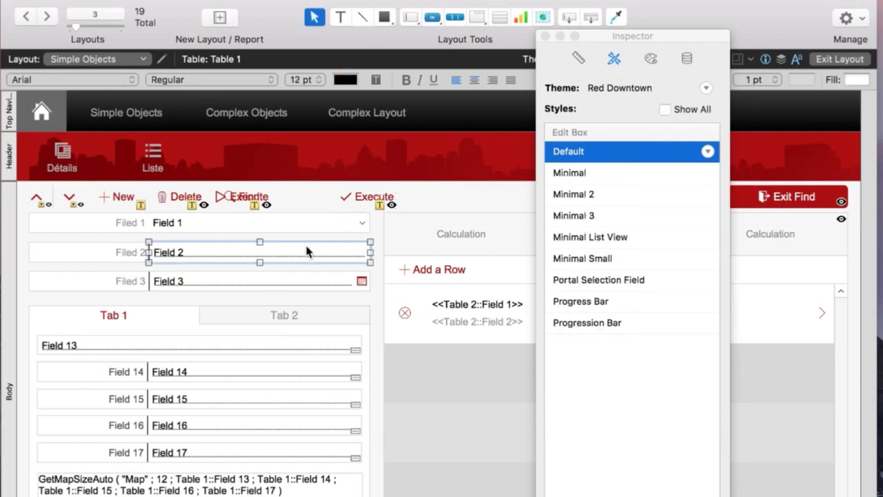
pyautogui.click(453, 272)
pyautogui.click(464, 234)
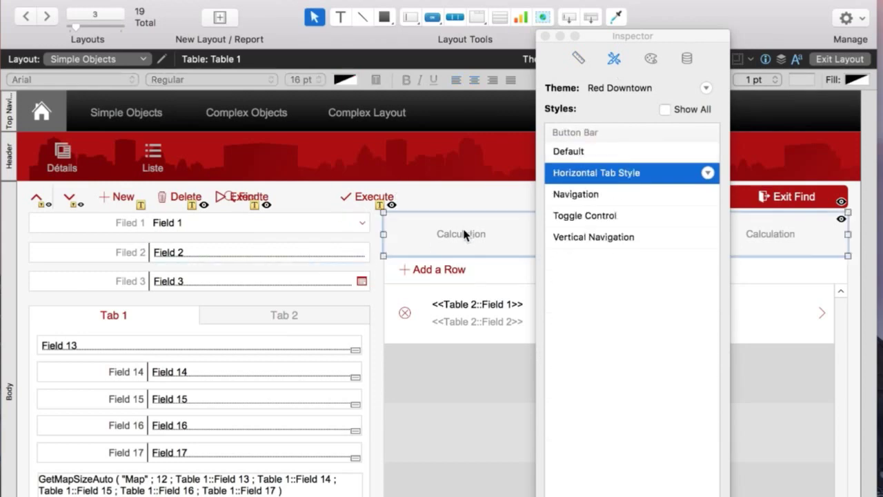
# - Close the Inspector, review the themes managed in this file and dismiss the theme manager without changes
pyautogui.click(544, 37)
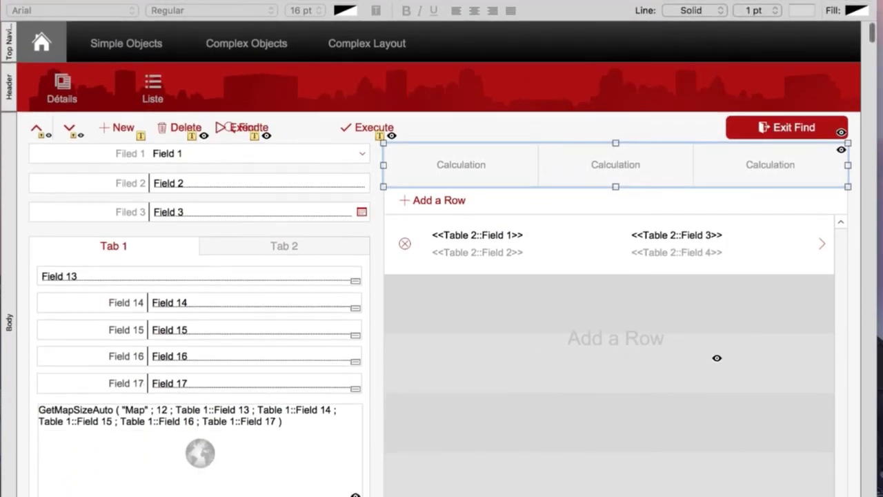
pyautogui.click(207, 1)
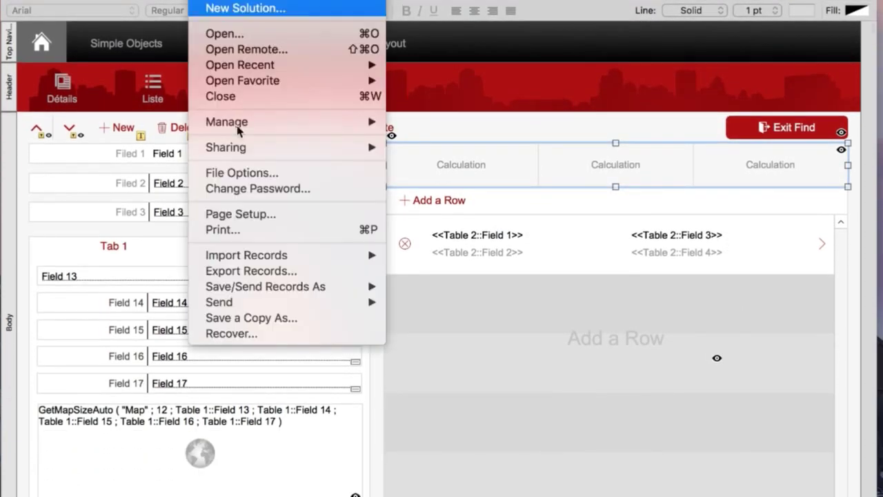
pyautogui.moveTo(234, 122)
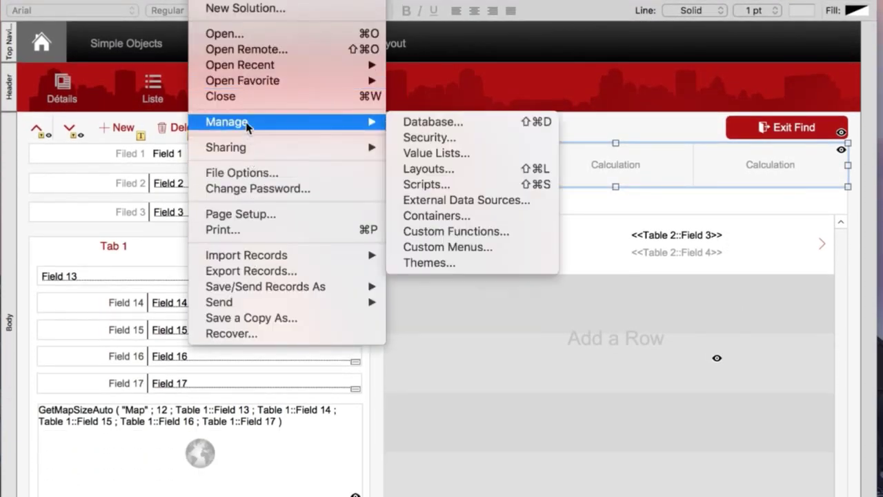
pyautogui.click(442, 260)
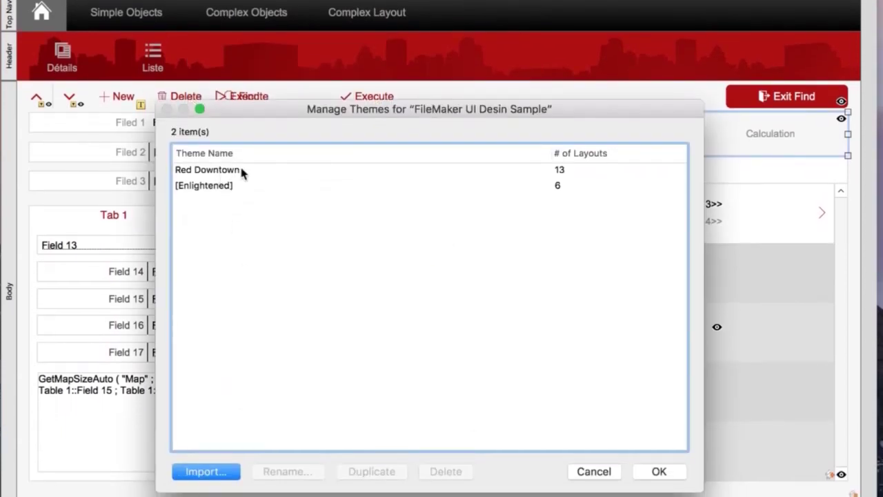
pyautogui.press('Escape')
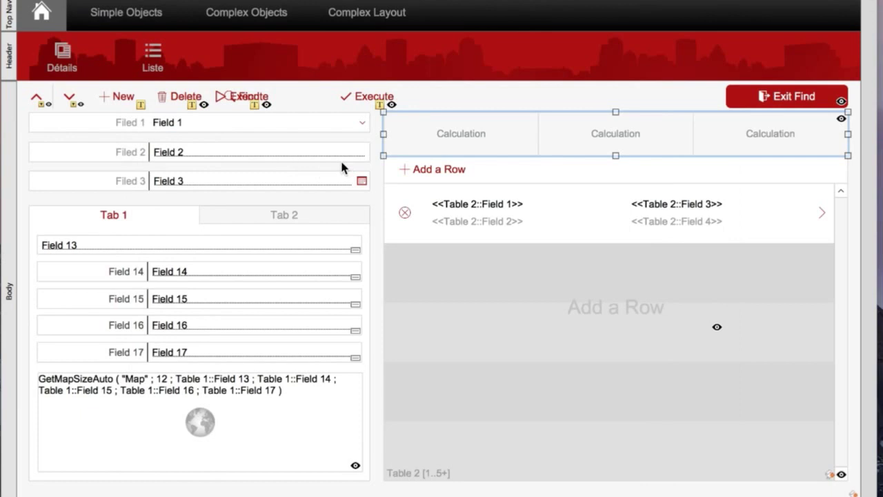
# - Return to Browse mode on the Simple Objects details view and add a row to the portal
pyautogui.press('super+b')
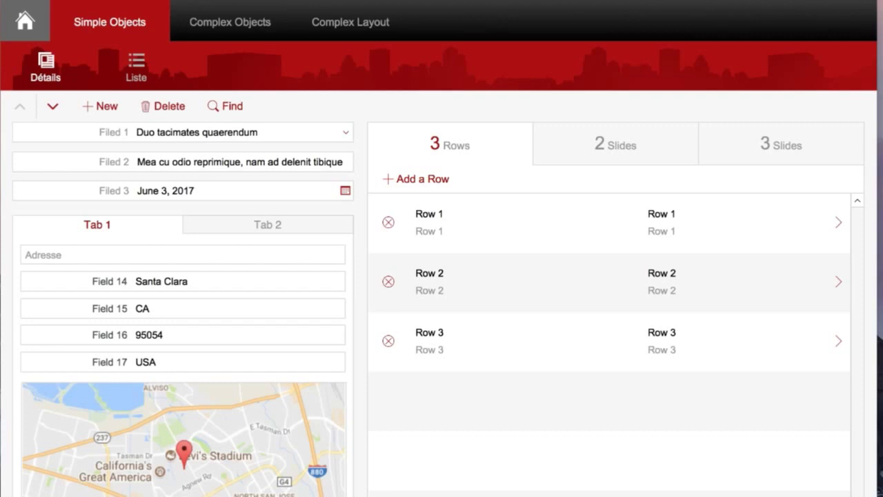
pyautogui.click(46, 67)
pyautogui.click(417, 183)
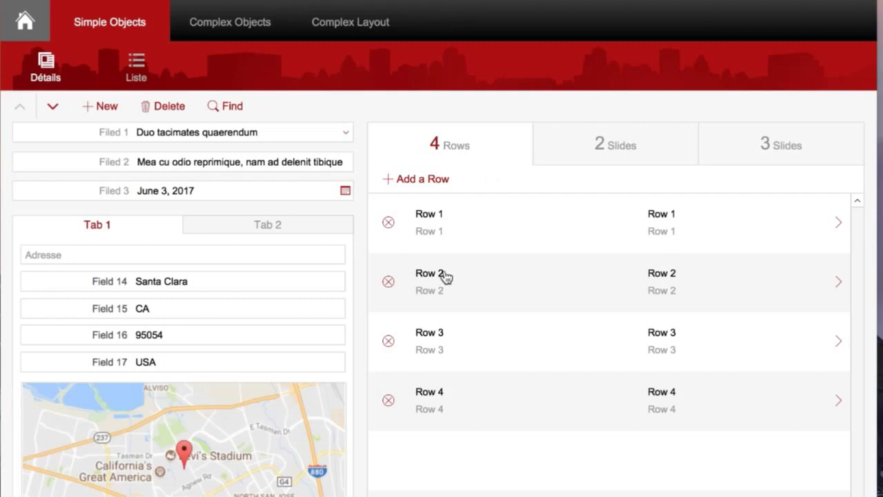
# - Show the 2 Slides panel and swipe back and forth to try out the slide control
pyautogui.click(603, 158)
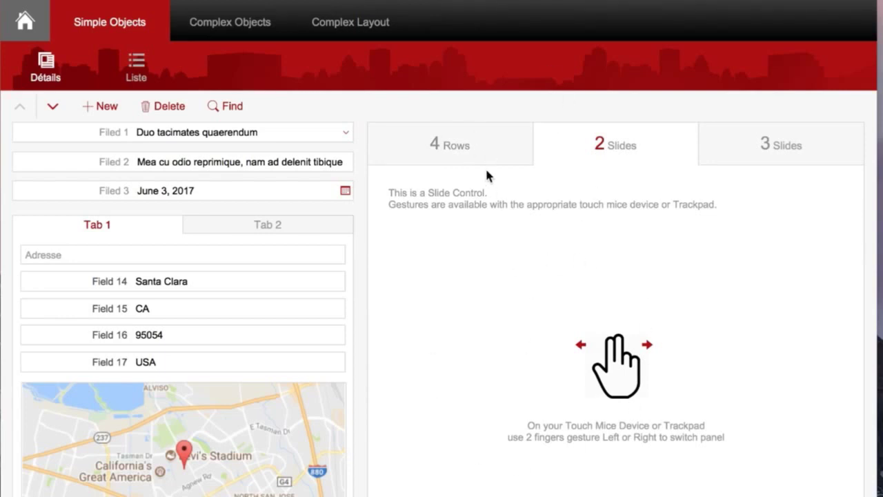
pyautogui.hscroll(-5, 522, 275)
pyautogui.hscroll(5, 522, 275)
pyautogui.hscroll(-5, 522, 275)
pyautogui.hscroll(5, 522, 276)
pyautogui.hscroll(-5, 522, 276)
pyautogui.hscroll(5, 522, 276)
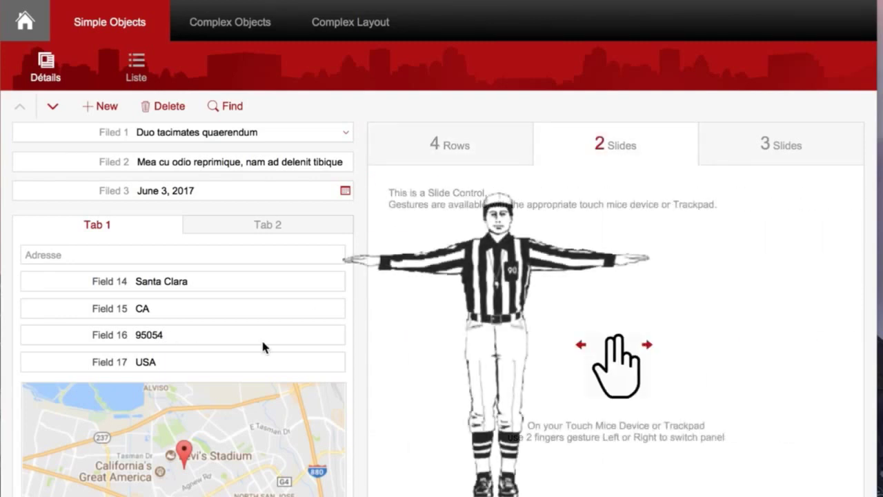
pyautogui.hscroll(-5, 522, 276)
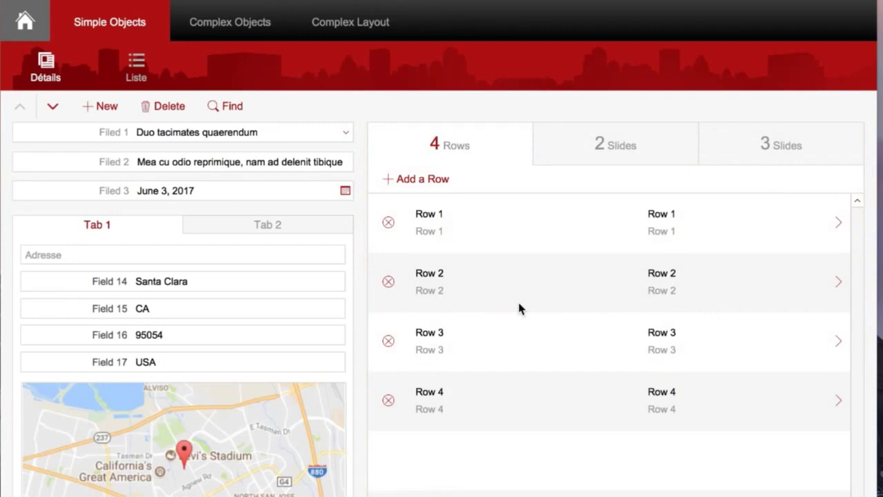
# - Switch to Layout mode and examine the setup of the tab control holding Tab 1 and Tab 2
pyautogui.press('super+l')
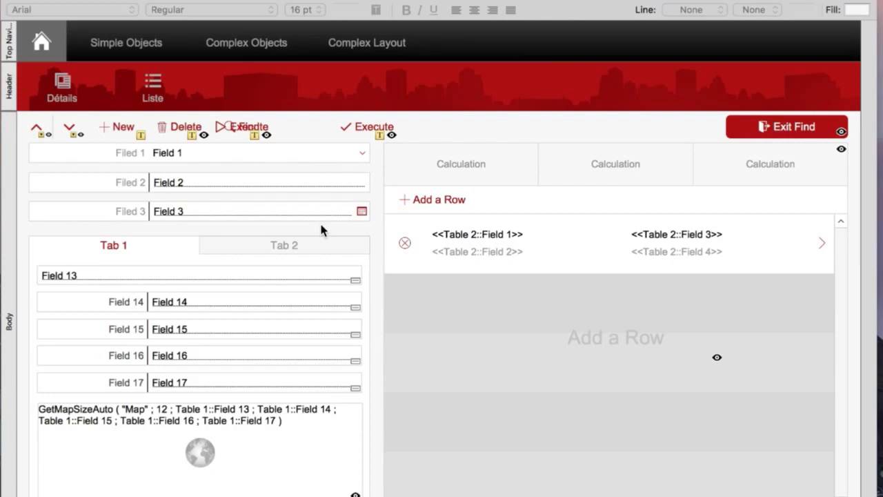
pyautogui.click(261, 243)
pyautogui.click(130, 254)
pyautogui.doubleClick(158, 254)
pyautogui.moveTo(786, 319); pyautogui.dragTo(312, 214)
pyautogui.click(477, 442)
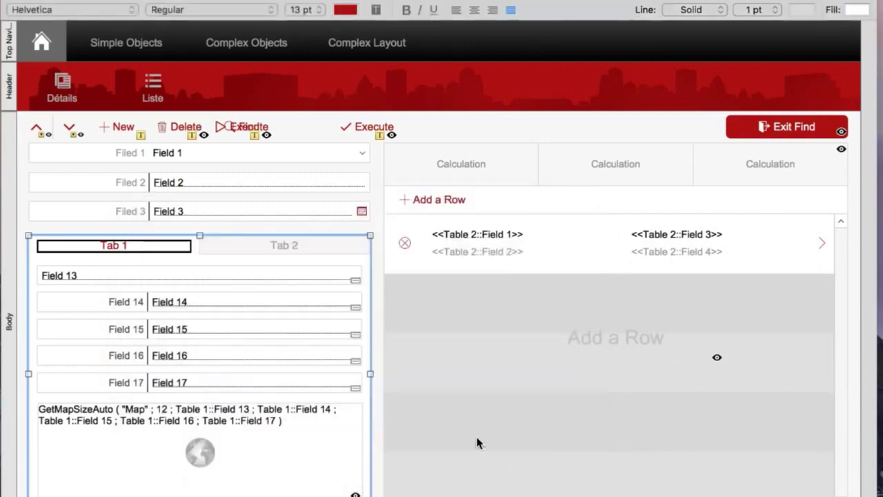
# - Open the Button Bar Setup for the first Calculation segment and examine the bar's segments
pyautogui.click(511, 187)
pyautogui.click(508, 184)
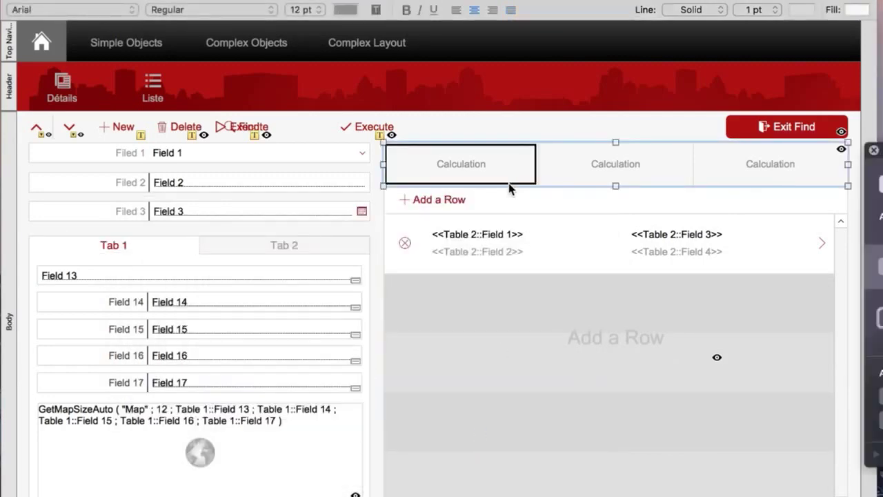
pyautogui.doubleClick(508, 183)
pyautogui.moveTo(580, 142); pyautogui.dragTo(238, 153)
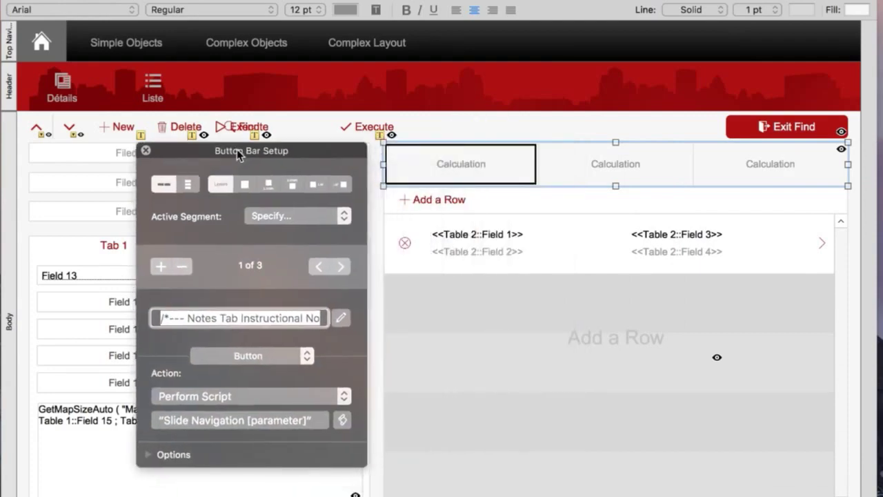
pyautogui.click(338, 268)
pyautogui.click(338, 269)
pyautogui.click(448, 149)
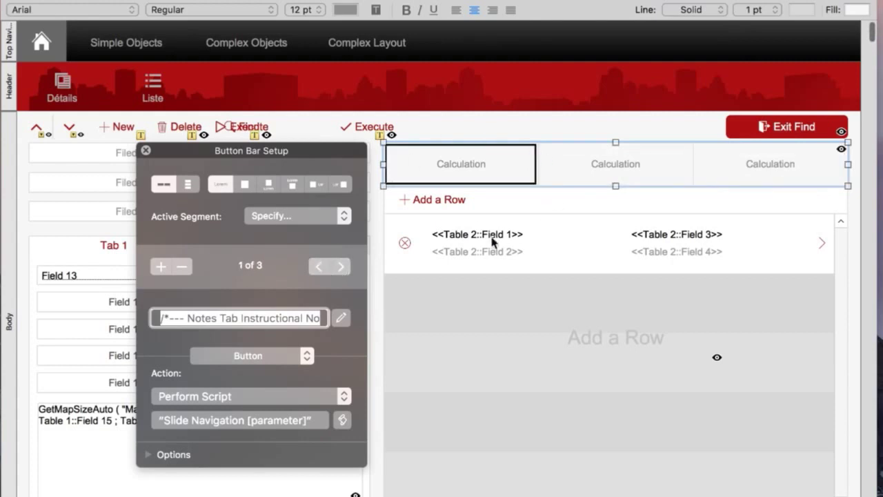
# - Review the Slide Control Setup, then check the script parameter of the button bar's first segment
pyautogui.click(522, 202)
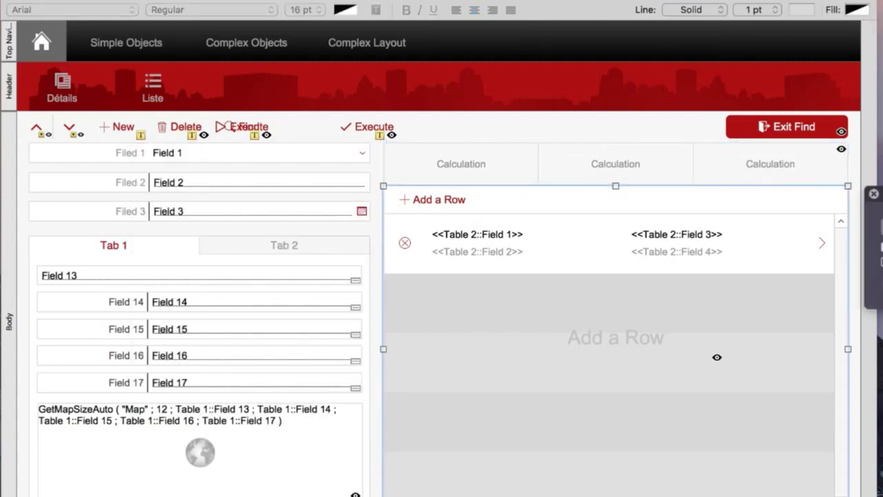
pyautogui.moveTo(882, 196); pyautogui.dragTo(229, 244)
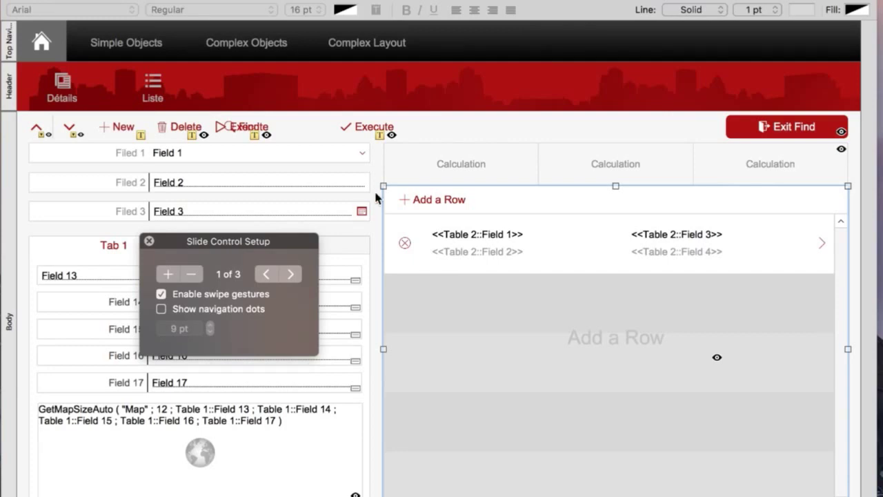
pyautogui.click(425, 161)
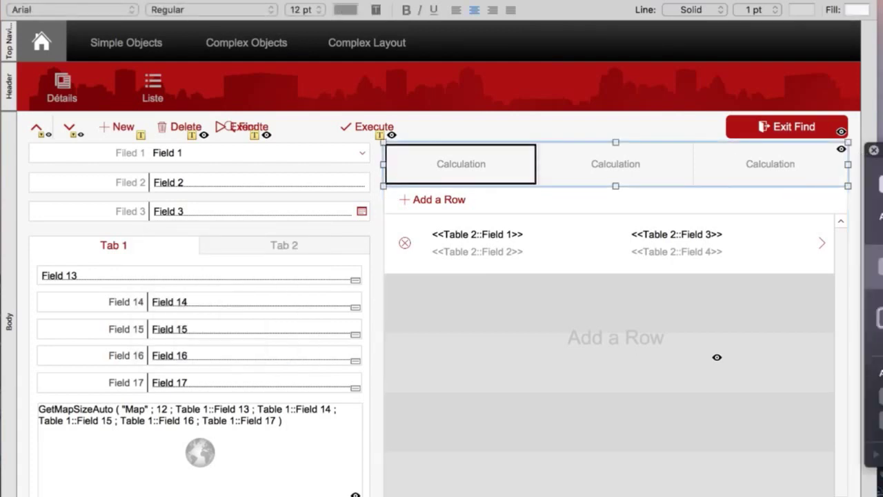
pyautogui.moveTo(882, 151); pyautogui.dragTo(520, 85)
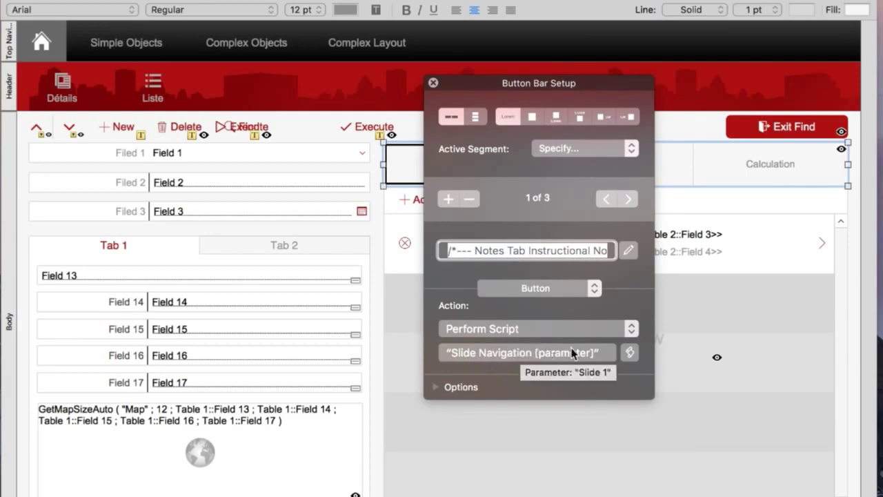
pyautogui.moveTo(459, 82); pyautogui.dragTo(165, 85)
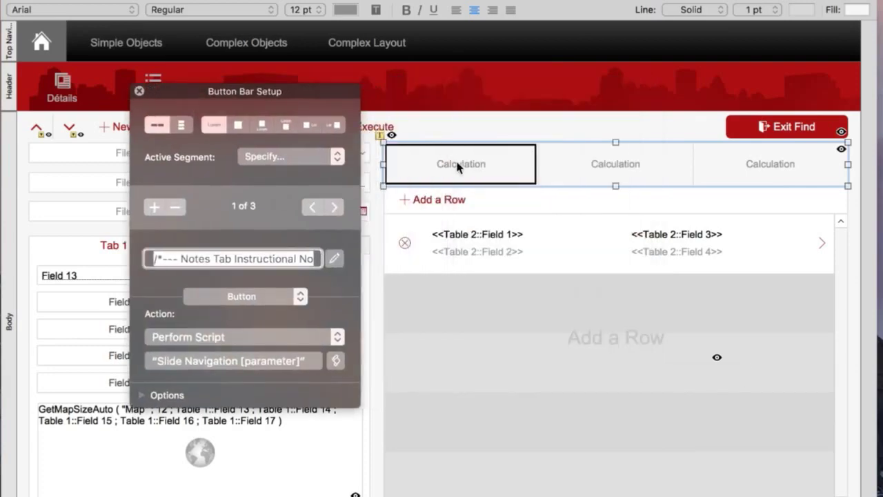
# - Check the object name of the slide panel in the Inspector's position settings, then hide the Inspector
pyautogui.click(495, 197)
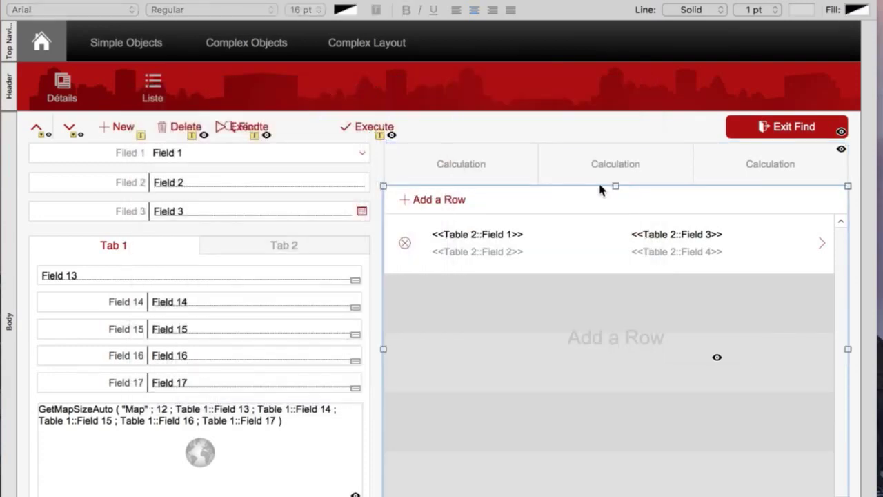
pyautogui.press('super+i')
pyautogui.click(578, 57)
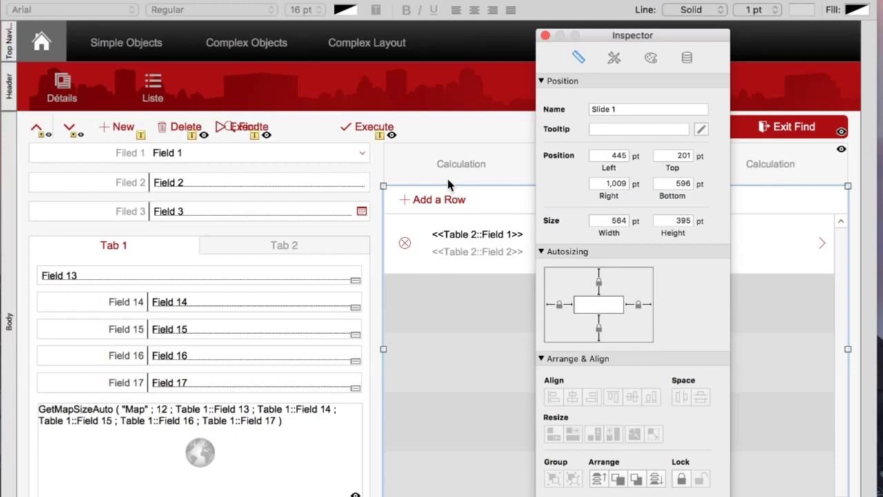
pyautogui.press('super+i')
# - Shorten the three-segment button bar to a height of 36 pt and select the Tab 1 panel of the tab control
pyautogui.click(510, 123)
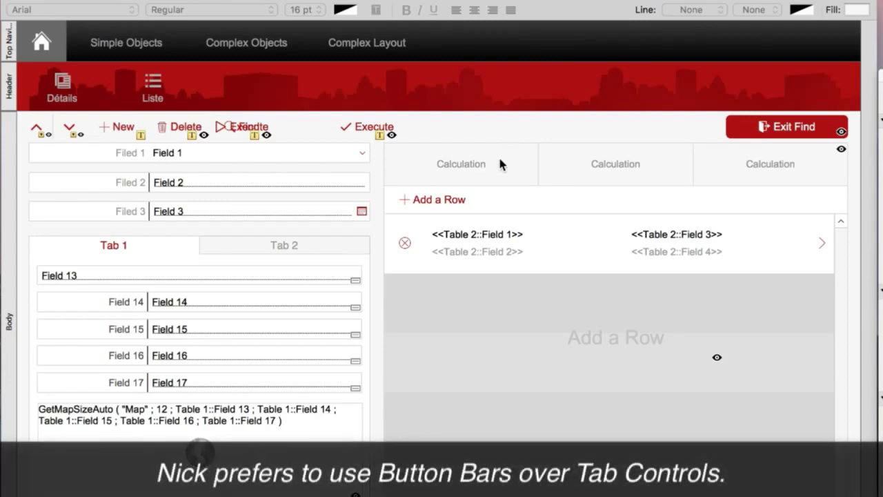
pyautogui.click(579, 183)
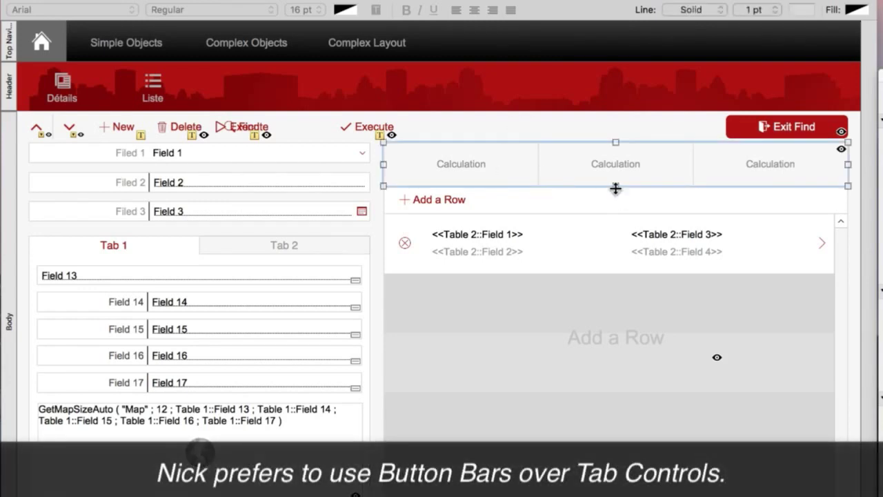
pyautogui.moveTo(614, 186); pyautogui.dragTo(614, 173)
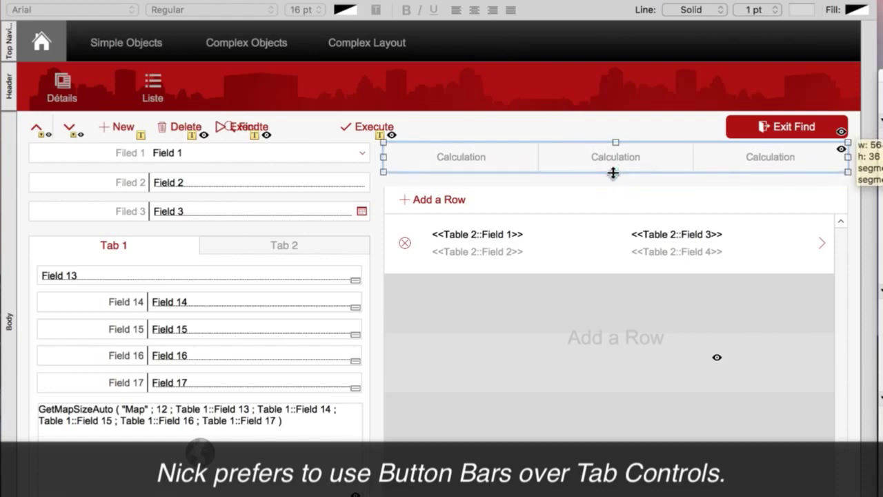
pyautogui.click(160, 257)
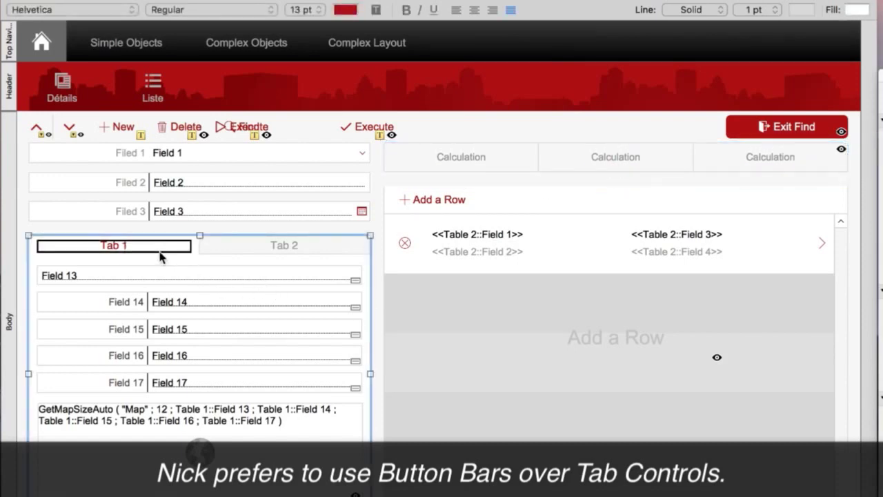
# - Try hiding the middle segment of the three-segment button bar with the hide condition 1 and preview it in Browse mode
pyautogui.click(594, 153)
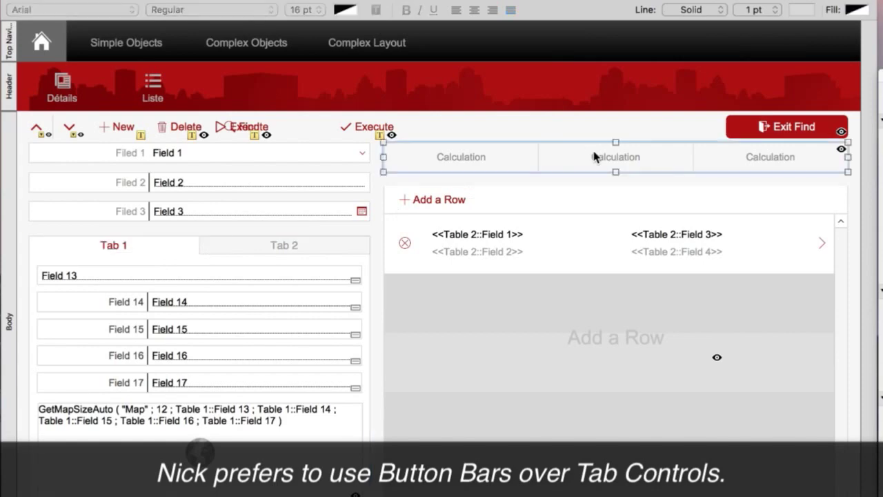
pyautogui.click(595, 155)
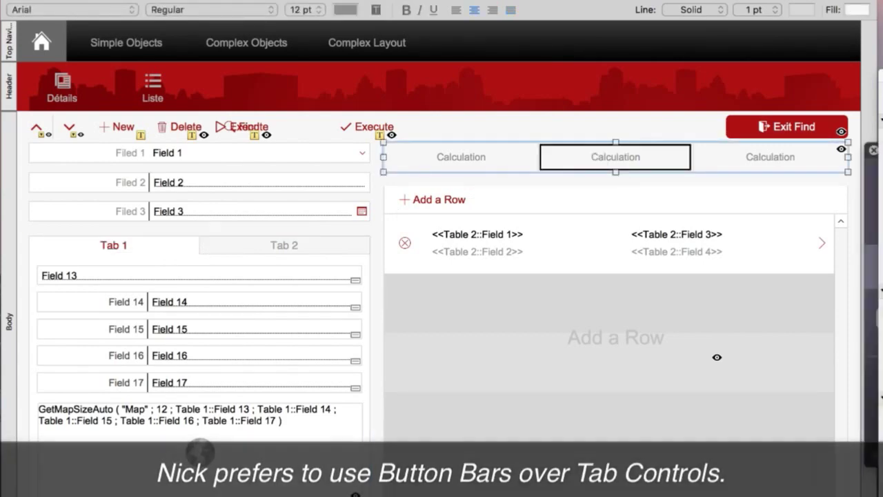
pyautogui.press('super+i')
pyautogui.moveTo(810, 5); pyautogui.dragTo(406, 57)
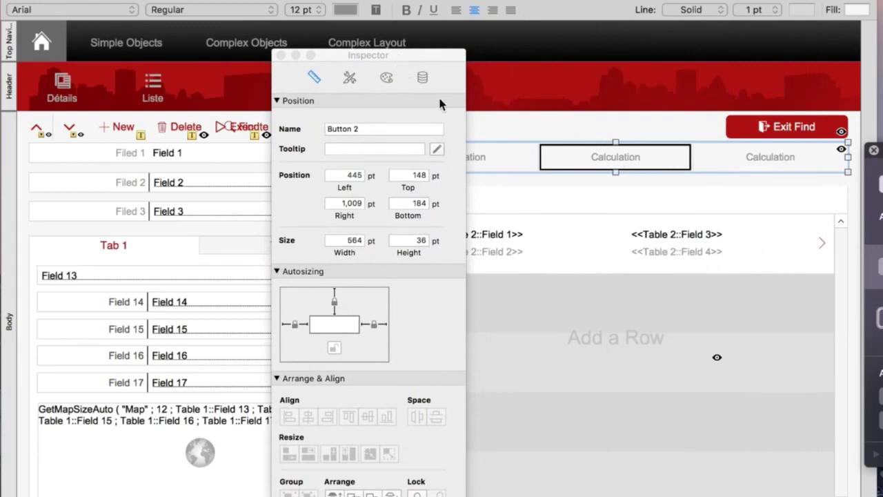
pyautogui.click(421, 77)
pyautogui.click(311, 399)
pyautogui.write('1')
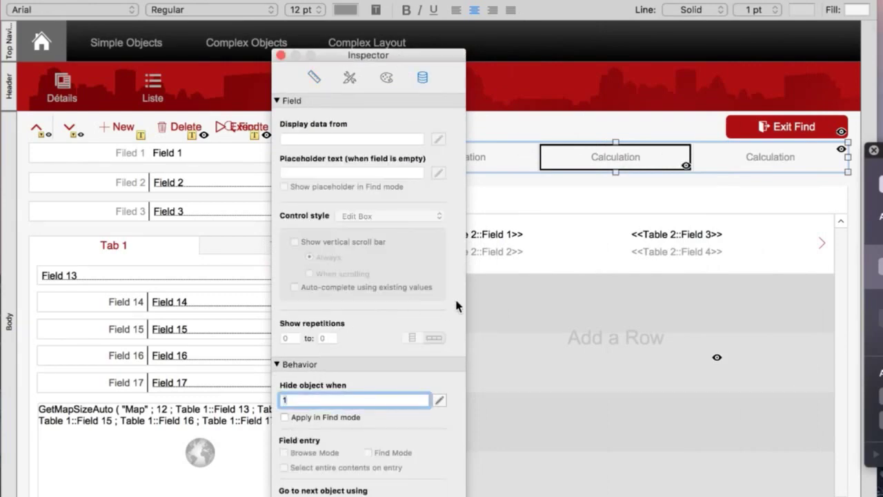
pyautogui.press('super+b')
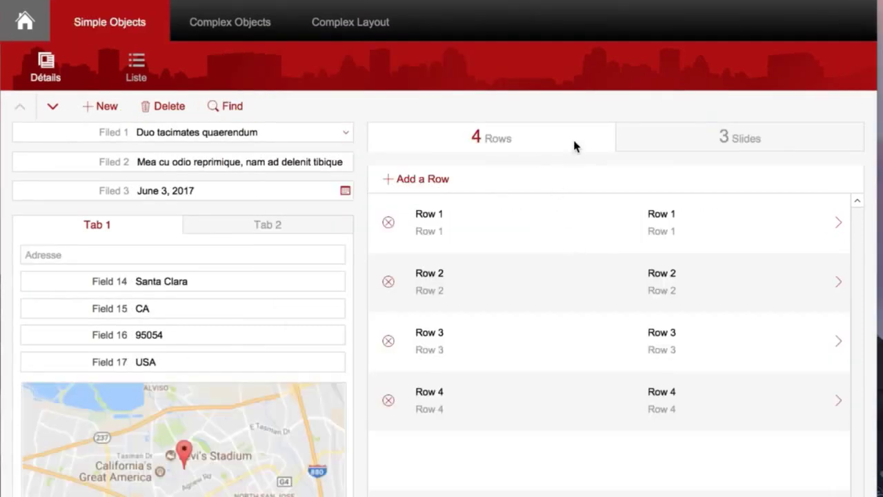
pyautogui.press('super+l')
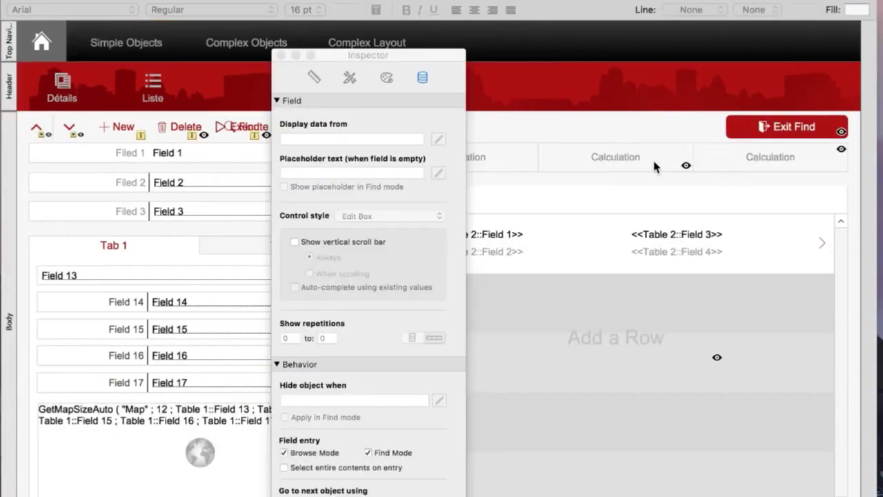
# - Increase the height of the three-segment button bar to 53 pt
pyautogui.click(654, 163)
pyautogui.moveTo(616, 173); pyautogui.dragTo(616, 184)
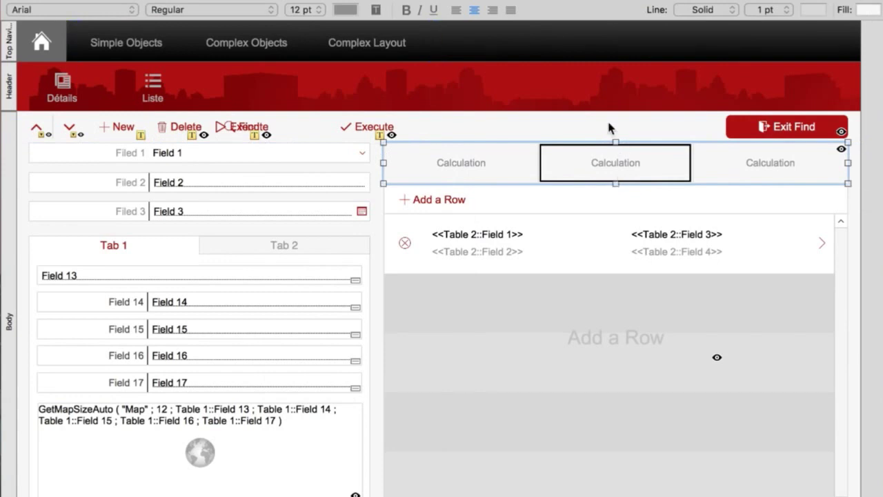
pyautogui.click(607, 120)
pyautogui.click(605, 162)
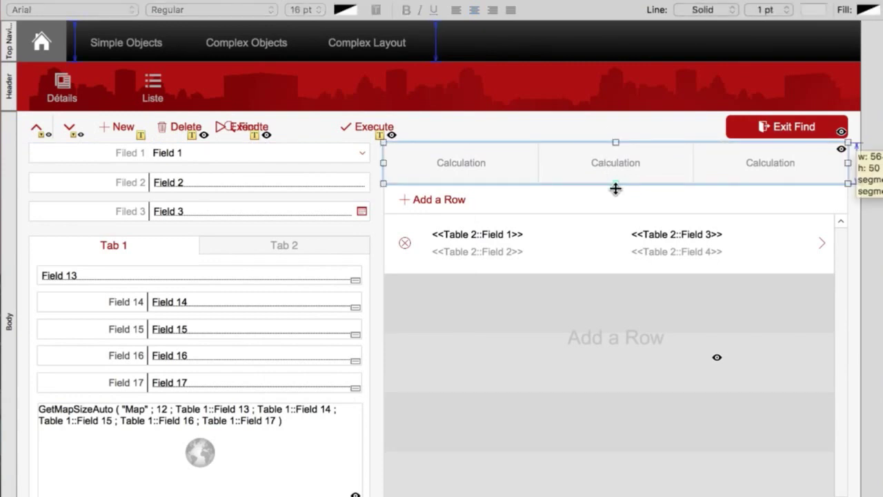
pyautogui.moveTo(615, 188); pyautogui.dragTo(615, 190)
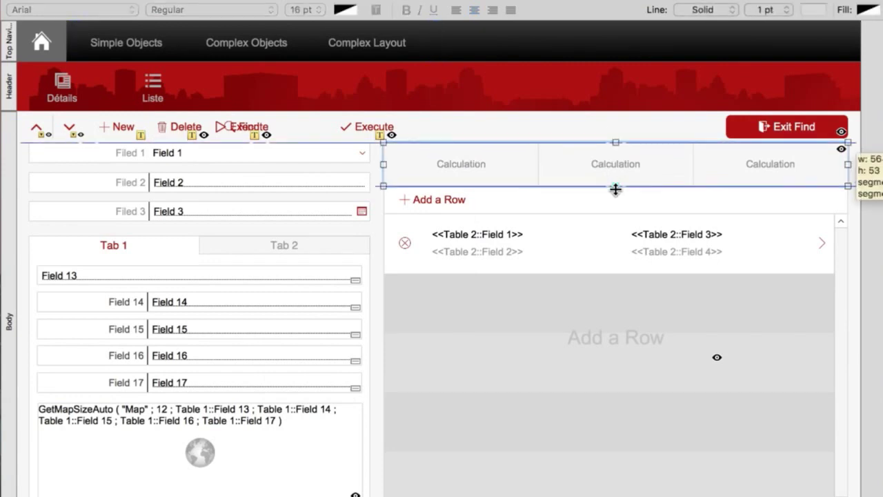
pyautogui.click(557, 138)
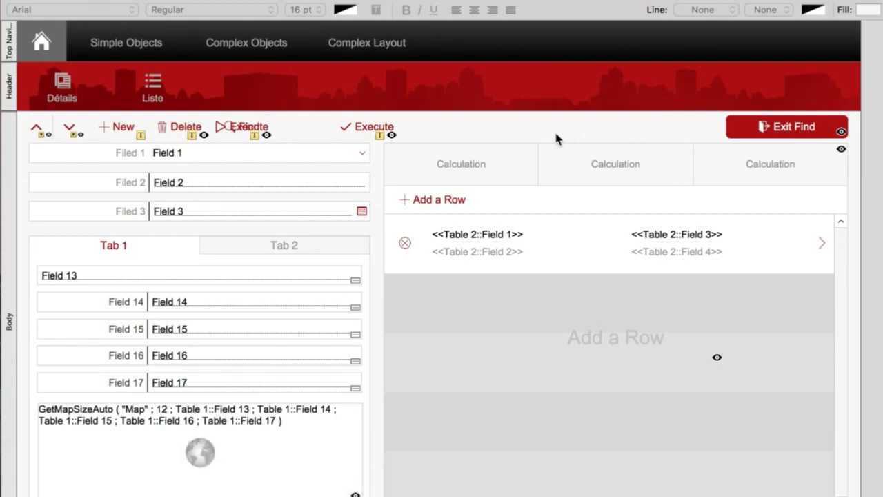
# - Test the Rows and Slides segments of the button bar in Browse mode and glance at the Complex Objects layout
pyautogui.hotkey('ctrl', 'b')
pyautogui.click(572, 145)
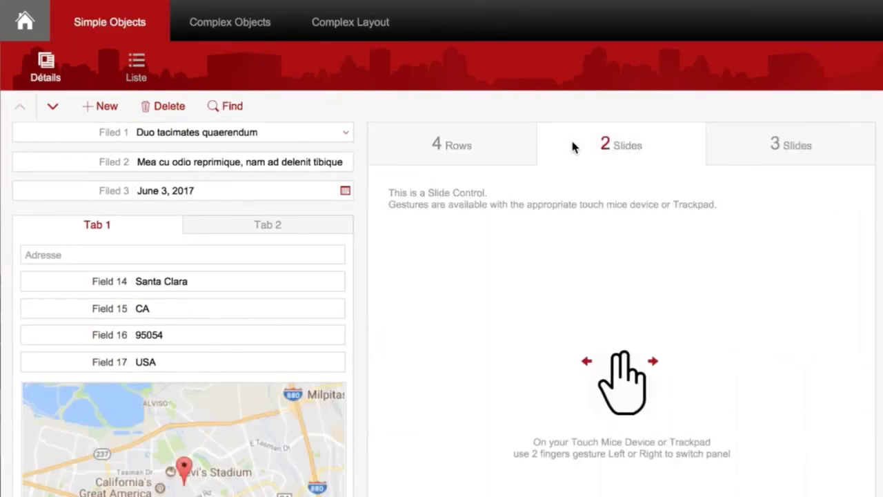
pyautogui.click(458, 154)
pyautogui.click(613, 153)
pyautogui.click(464, 153)
pyautogui.click(618, 153)
pyautogui.click(790, 147)
pyautogui.click(618, 148)
pyautogui.click(444, 153)
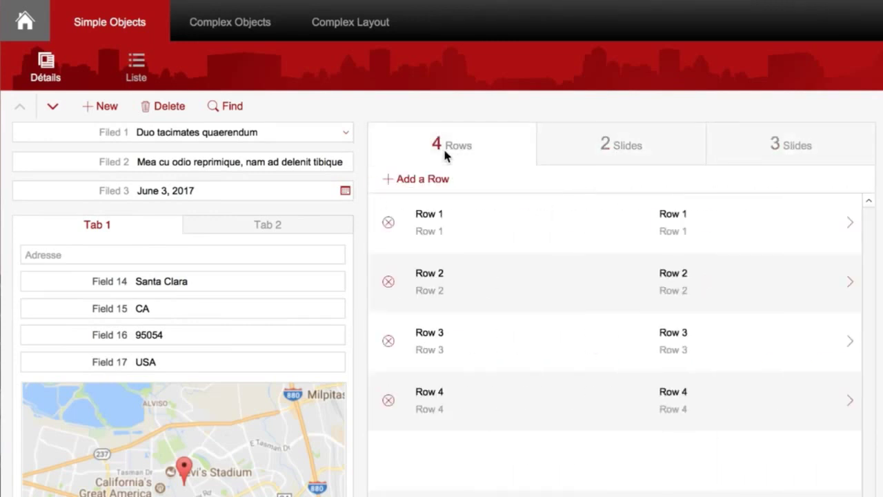
pyautogui.click(226, 23)
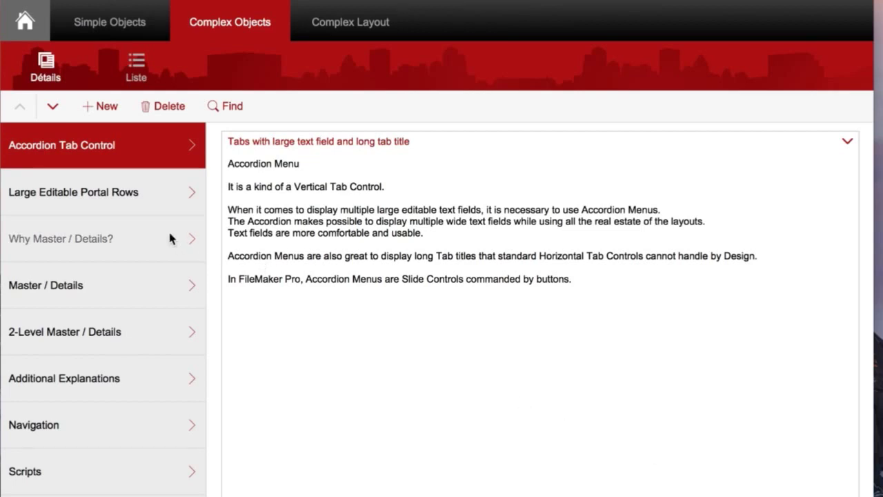
pyautogui.click(131, 22)
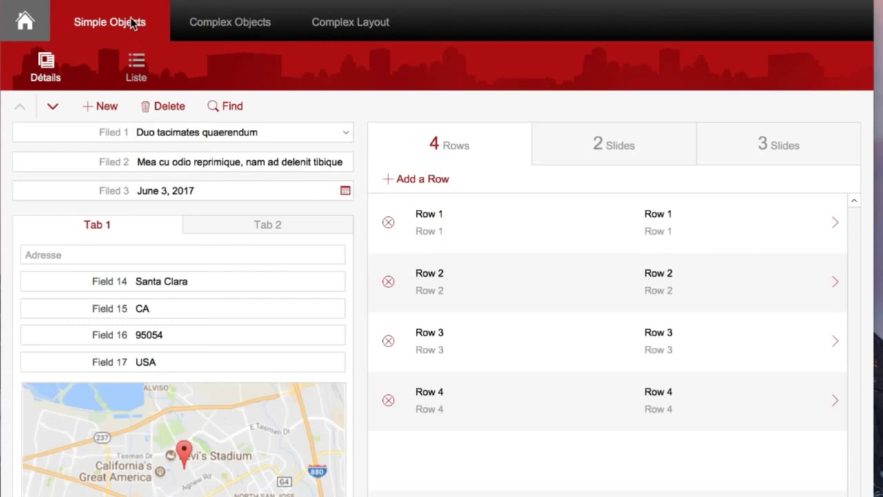
# - Try the vertical orientation on the Simple Objects button bar, restore the horizontal one and test the bar in Browse mode
pyautogui.press('super+l')
pyautogui.click(434, 163)
pyautogui.click(435, 165)
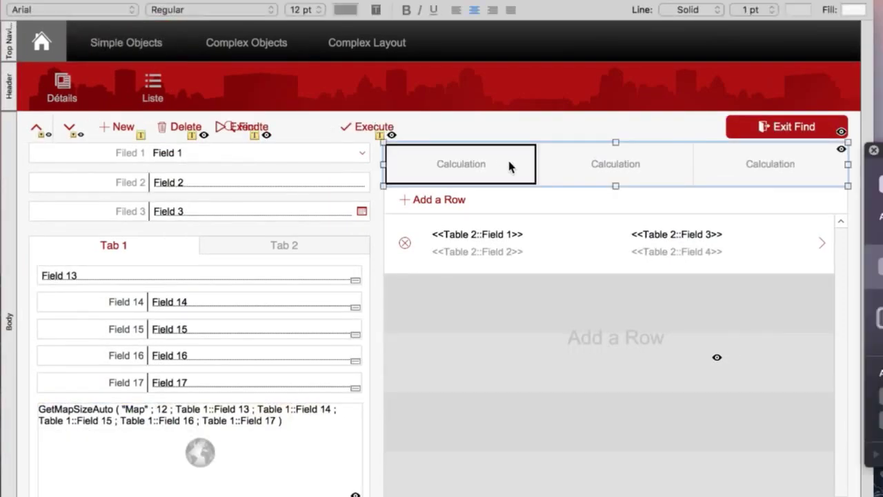
pyautogui.click(605, 127)
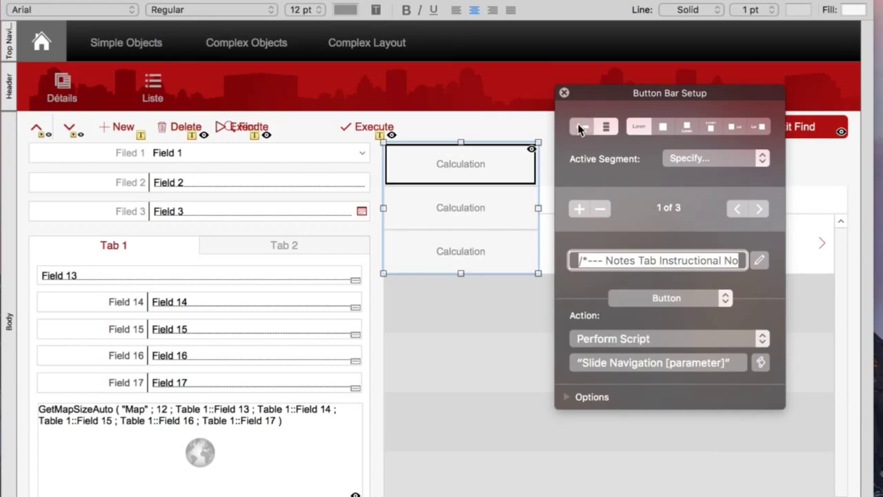
pyautogui.click(581, 128)
pyautogui.click(564, 92)
pyautogui.press('super+b')
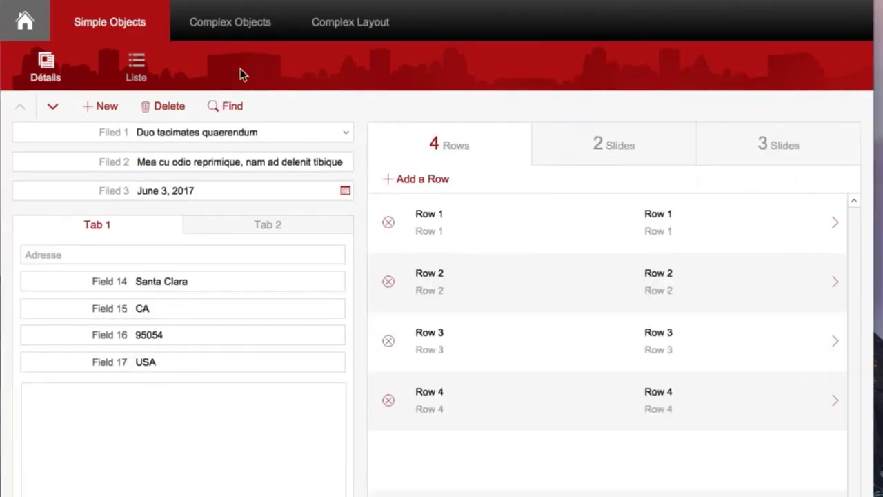
pyautogui.click(597, 144)
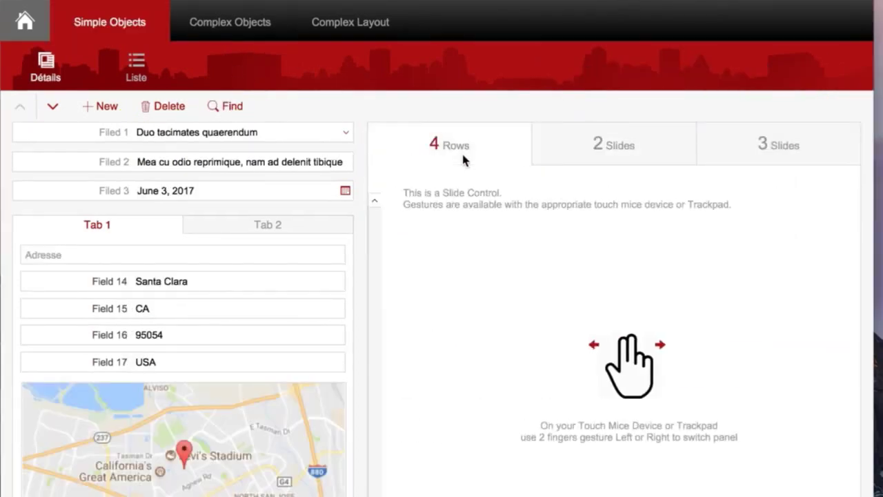
# - View the Large Editable Portal Rows, Why Master / Details?, Master / Details and Accordion Tab Control panels on the Complex Objects layout
pyautogui.click(234, 26)
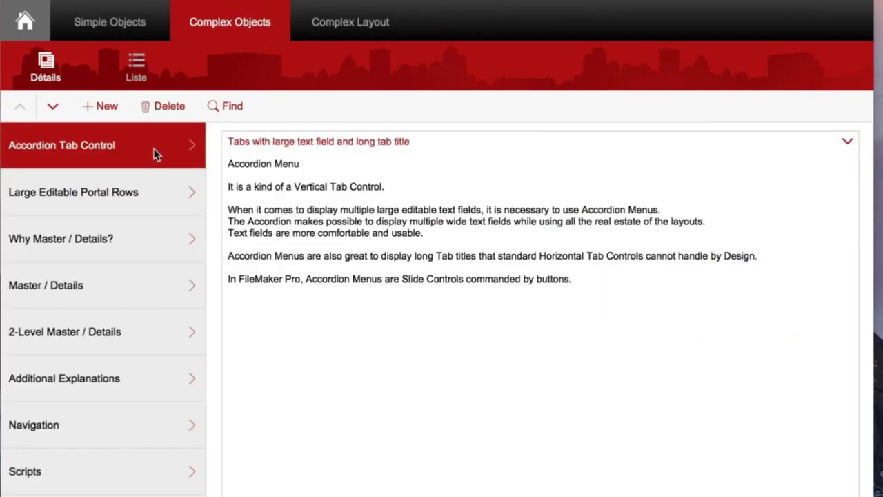
pyautogui.click(133, 207)
pyautogui.click(134, 239)
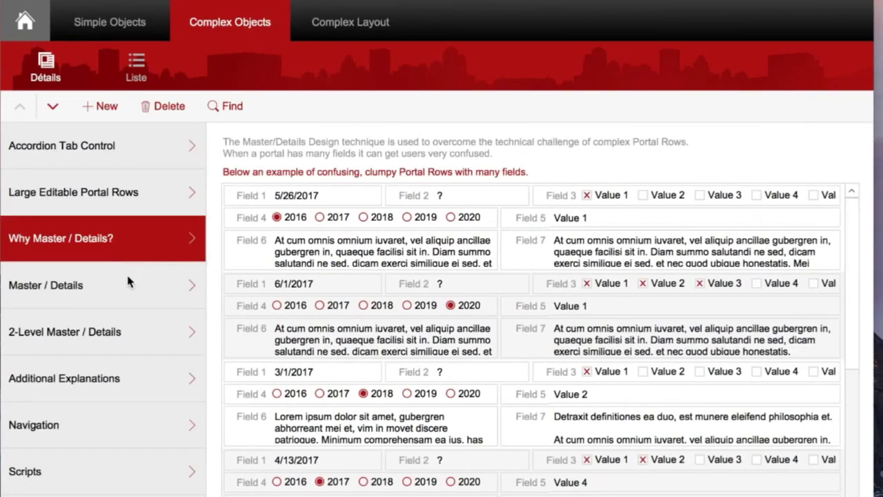
pyautogui.click(127, 279)
pyautogui.click(96, 158)
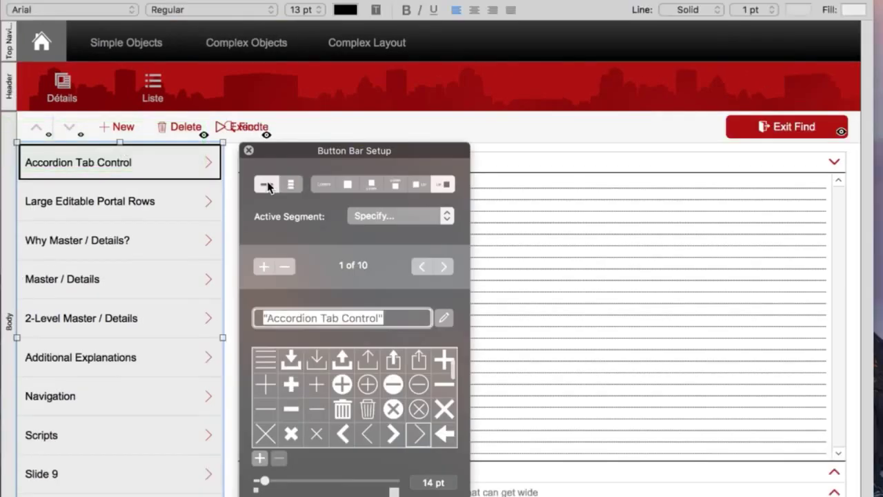
# - Try the Complex Objects button bar in horizontal orientation, narrowed to fit the layout's width, and preview it in Browse mode
pyautogui.click(249, 151)
pyautogui.hscroll(15, 593, 250)
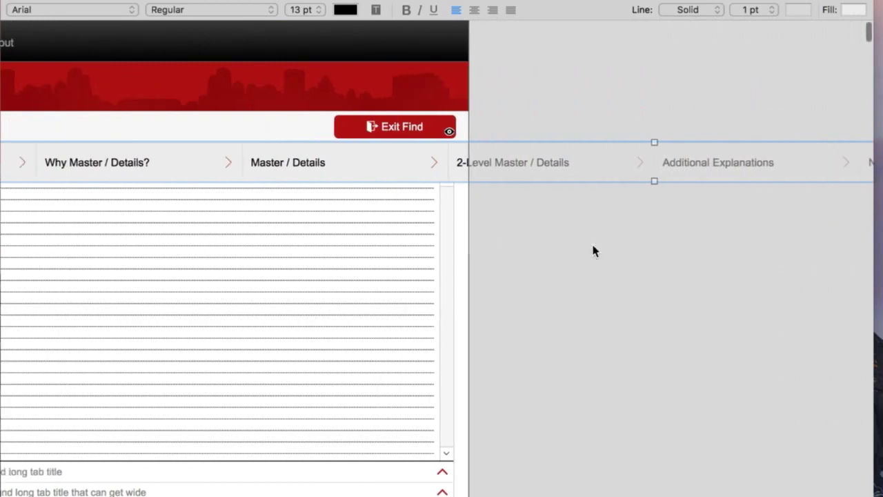
pyautogui.hscroll(10, 593, 250)
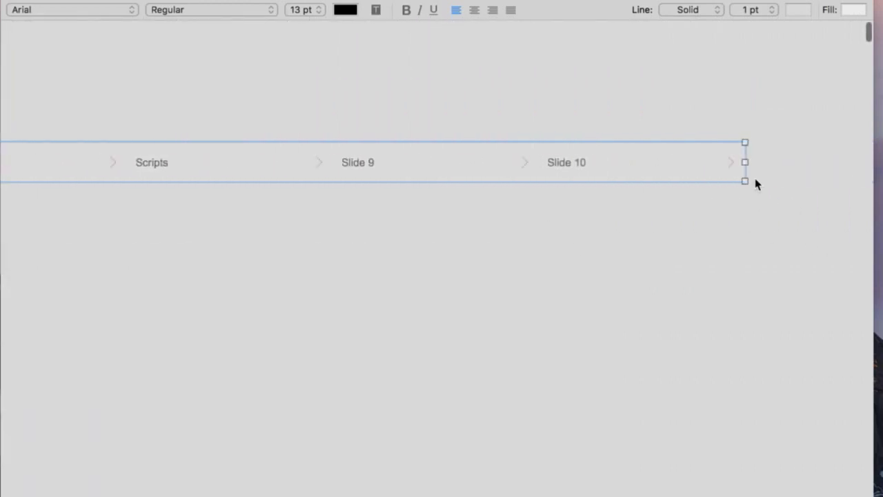
pyautogui.moveTo(745, 163)
pyautogui.mouseDown()
pyautogui.moveTo(1, 138)
pyautogui.moveTo(655, 134)
pyautogui.moveTo(752, 153)
pyautogui.mouseUp()
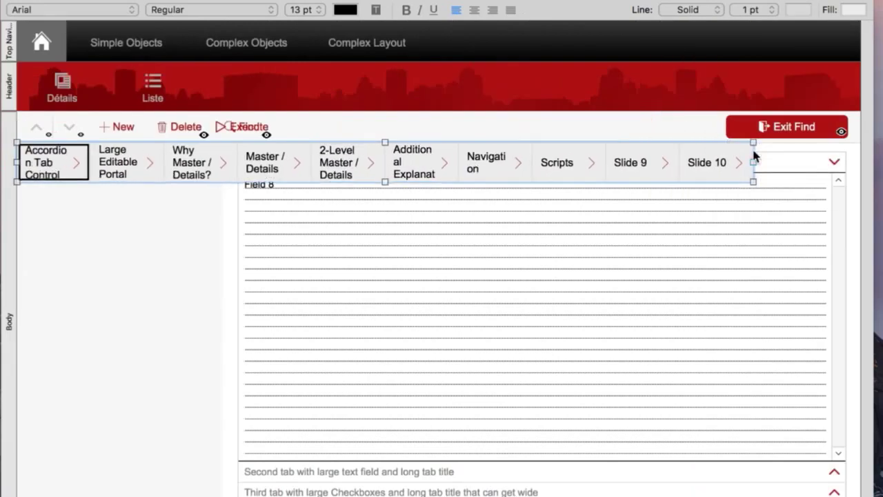
pyautogui.press('super+b')
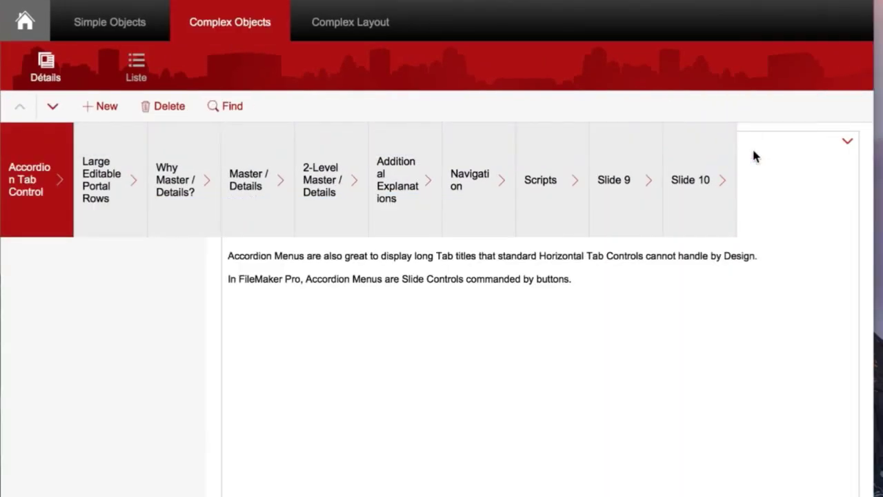
pyautogui.press('super+l')
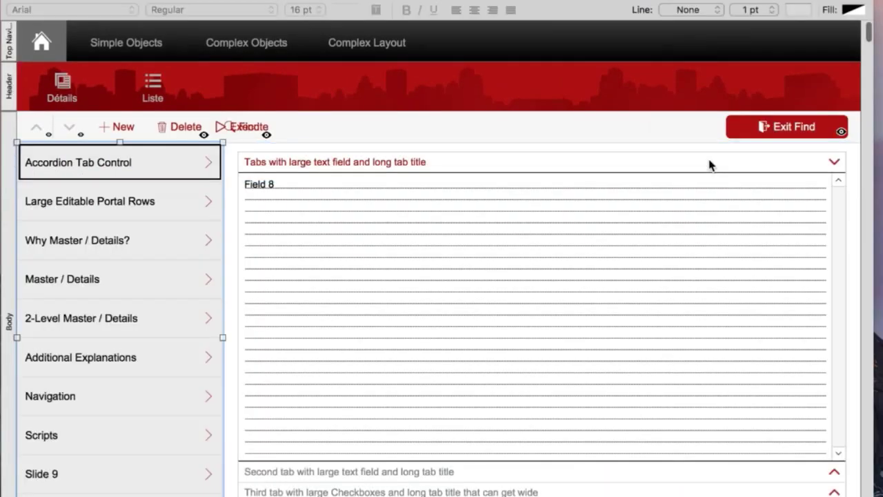
# - Run through the vertical bar's segments in Browse mode as far as Additional Explanations and return to Accordion Tab Control
pyautogui.press('super+b')
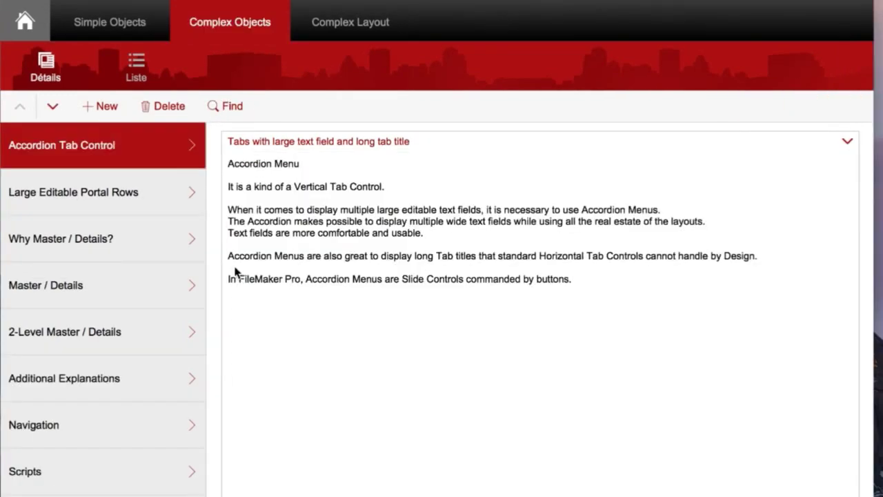
pyautogui.click(122, 199)
pyautogui.click(117, 251)
pyautogui.click(112, 336)
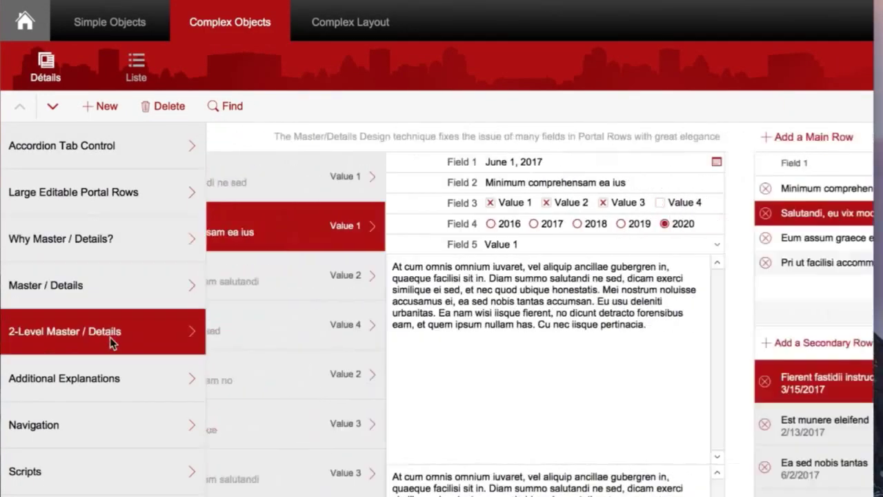
pyautogui.click(113, 378)
pyautogui.click(124, 136)
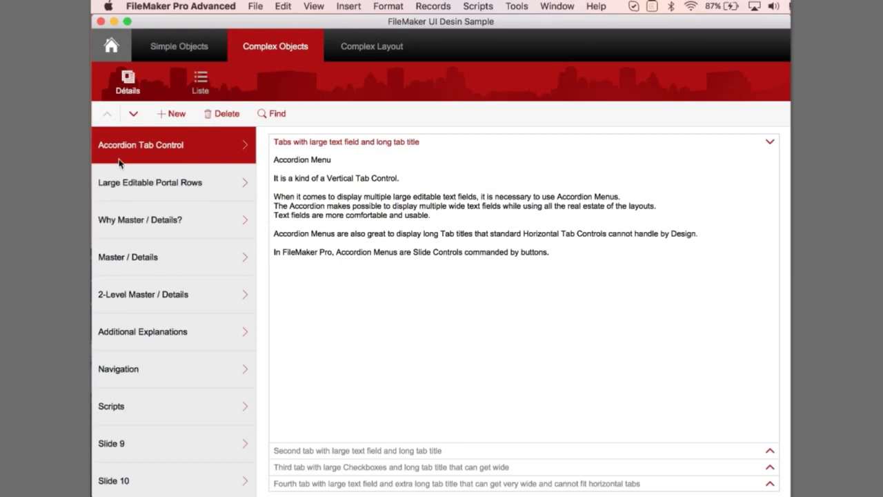
# - Expand the second, third and fourth accordion tabs in turn to examine their contents, then go back to the first tab
pyautogui.click(380, 289)
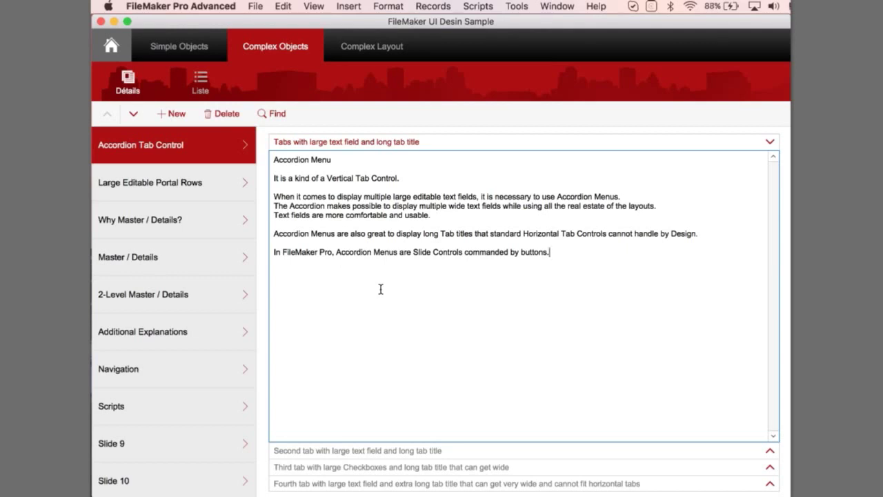
pyautogui.click(269, 439)
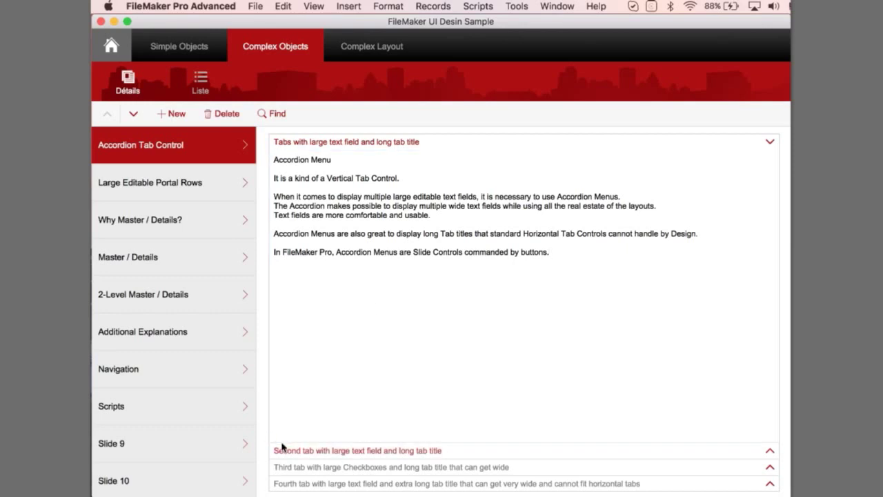
pyautogui.click(409, 452)
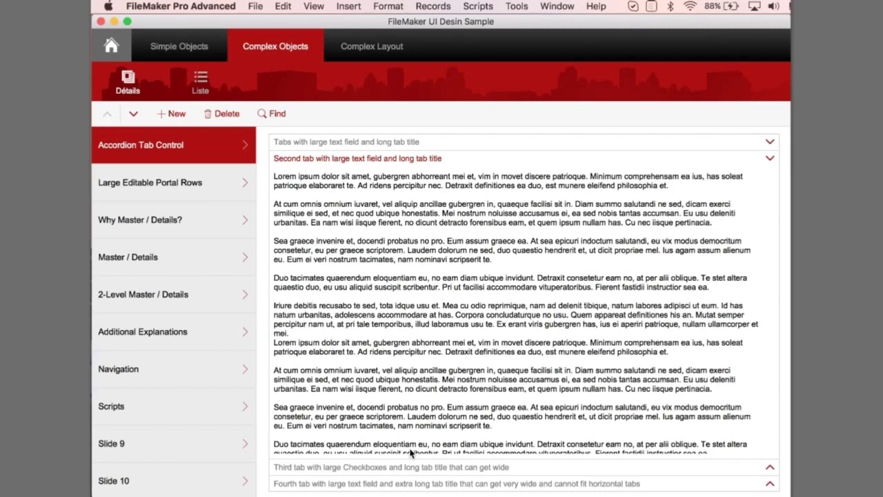
pyautogui.click(404, 468)
pyautogui.click(403, 484)
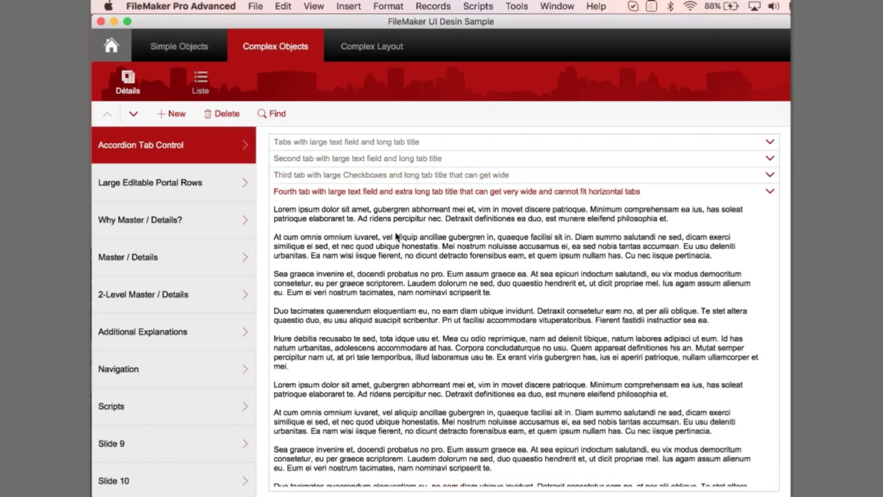
pyautogui.click(381, 175)
pyautogui.click(371, 158)
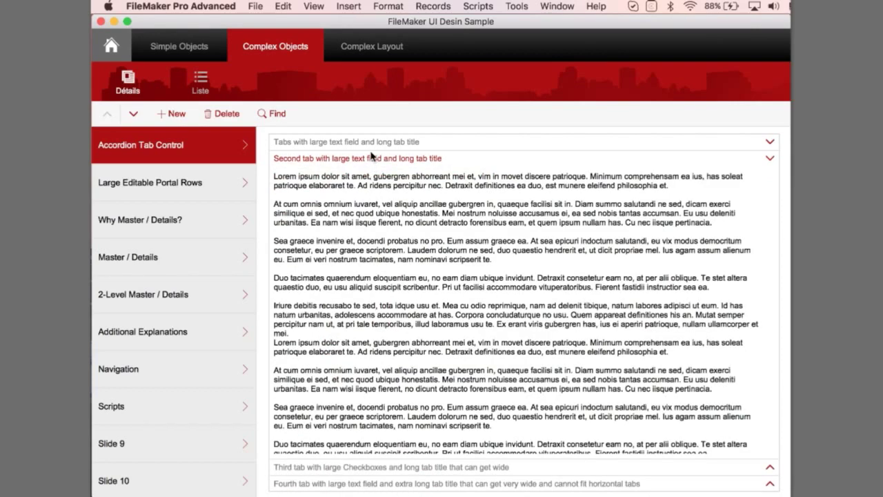
pyautogui.click(366, 144)
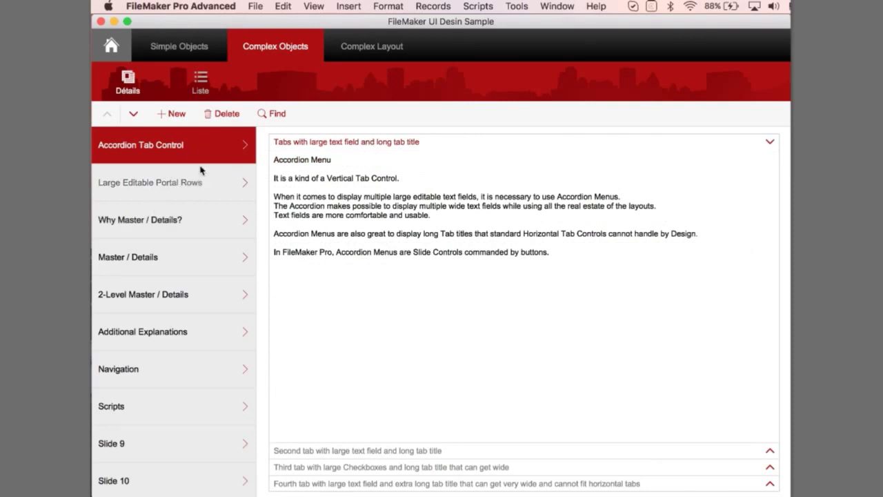
# - In Layout mode, narrow the Field 8 text field on the first accordion tab and select the slide control behind it
pyautogui.press('super+l')
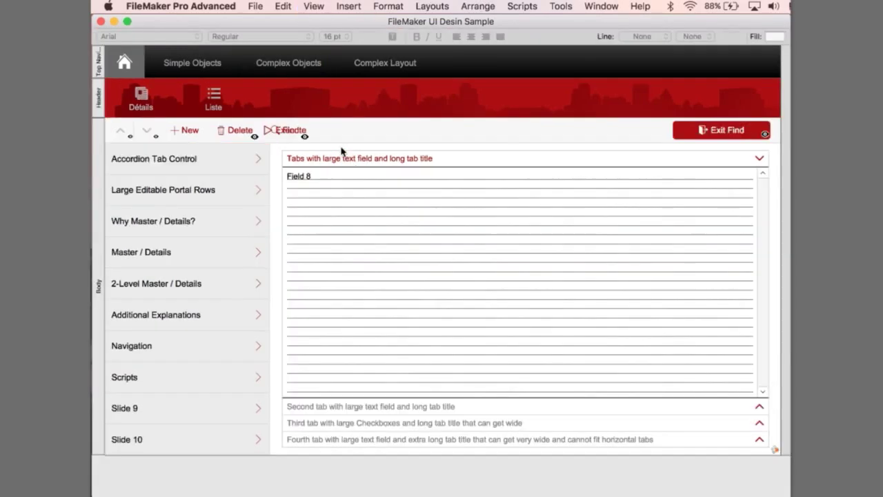
pyautogui.click(355, 173)
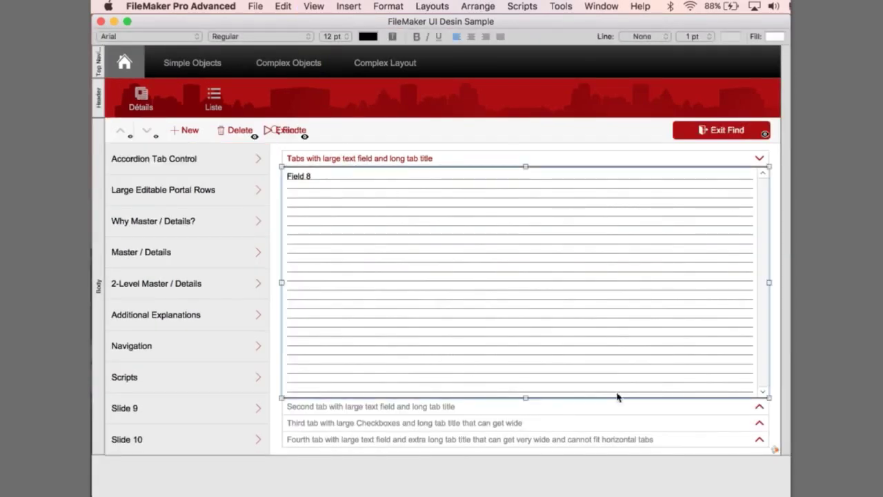
pyautogui.moveTo(767, 282); pyautogui.dragTo(740, 282)
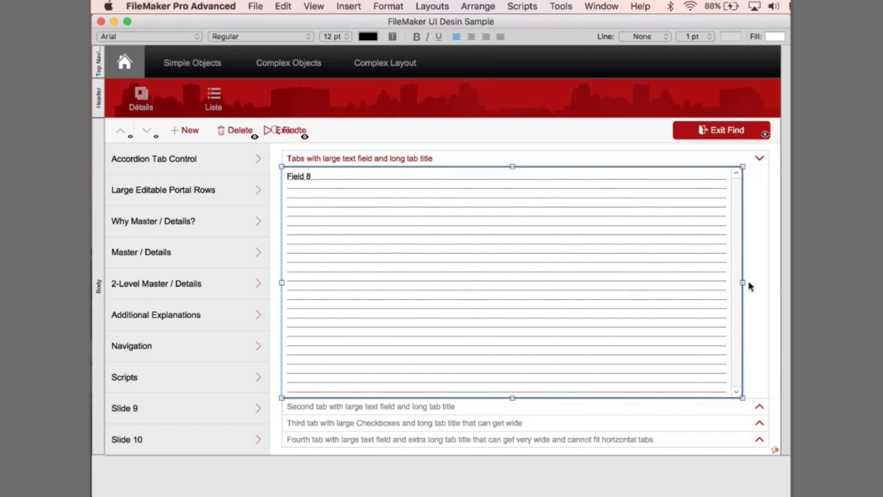
pyautogui.click(749, 286)
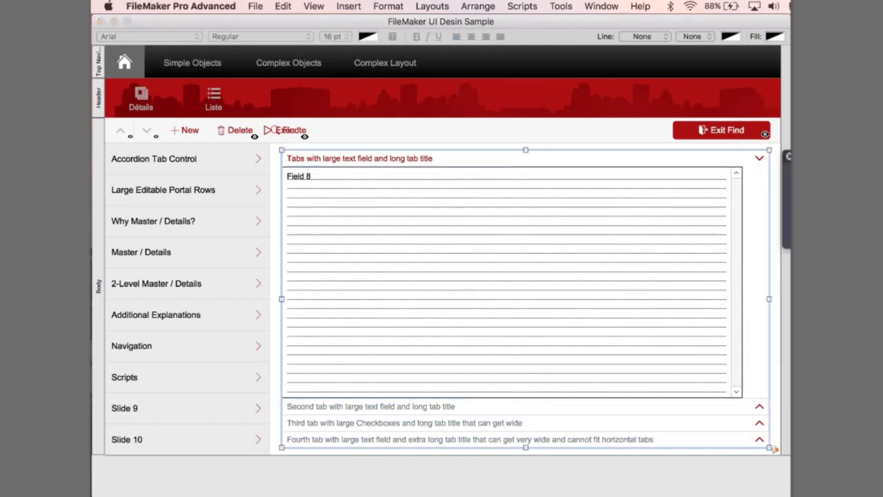
# - Step through all four panels of the accordion in Slide Control Setup, then restore the Field 8 text field's full width
pyautogui.doubleClick(679, 219)
pyautogui.click(681, 218)
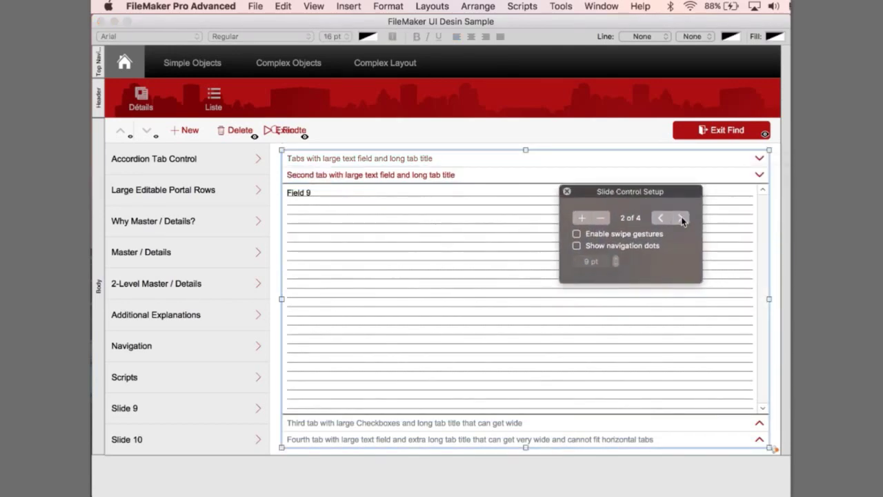
pyautogui.click(681, 217)
pyautogui.click(680, 218)
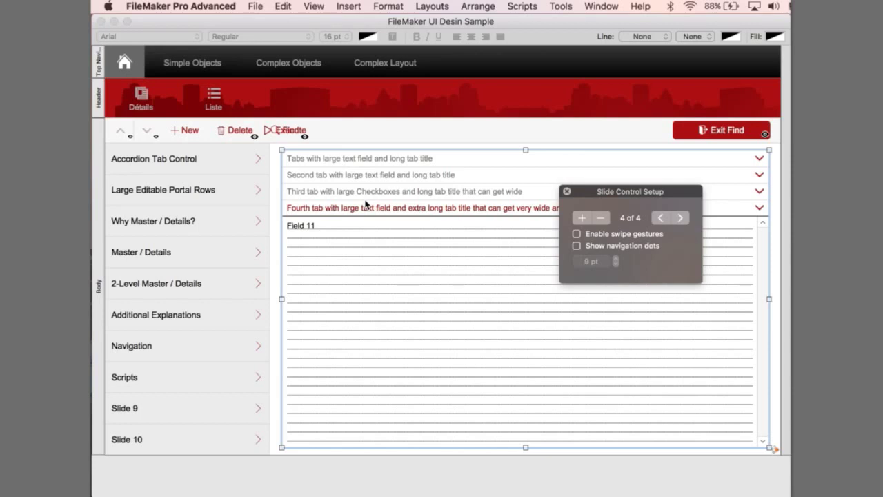
pyautogui.click(682, 218)
pyautogui.click(566, 191)
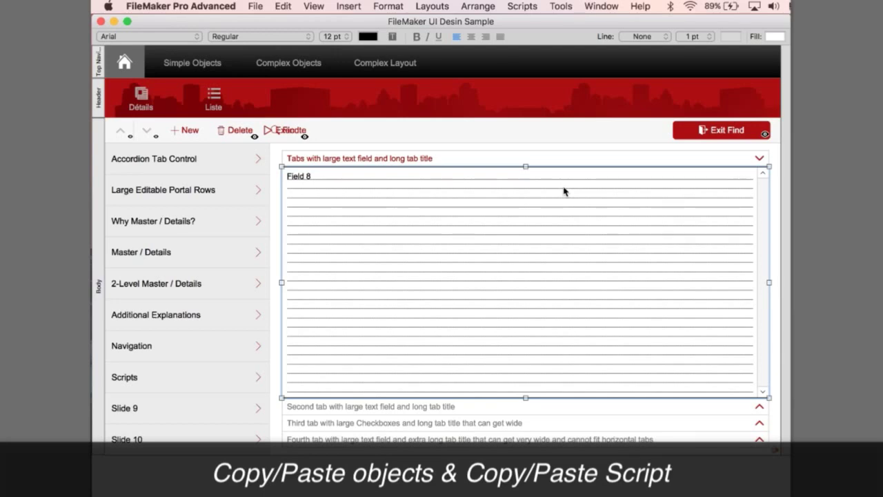
# - Review the trigger scripts and the Slide Navigation [parameter] script in the Script Workspace, then close the workspace
pyautogui.press('super+shift+s')
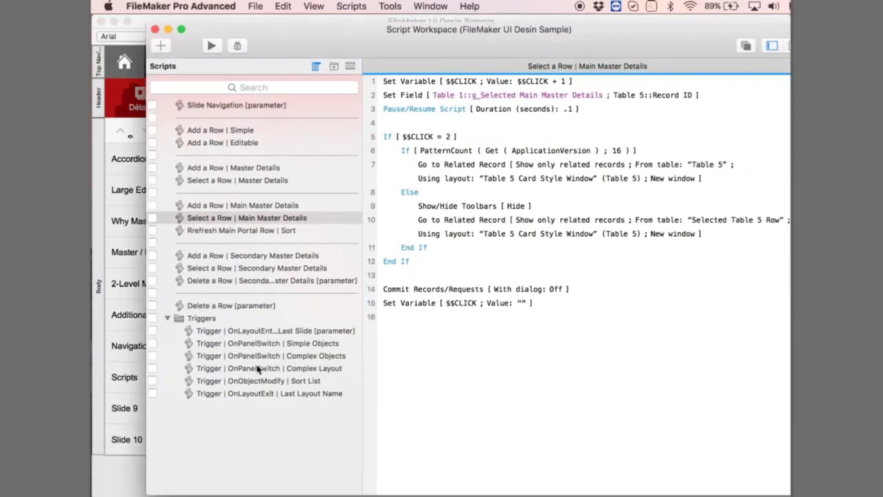
pyautogui.click(257, 369)
pyautogui.press('Up')
pyautogui.press('Up')
pyautogui.press('Up')
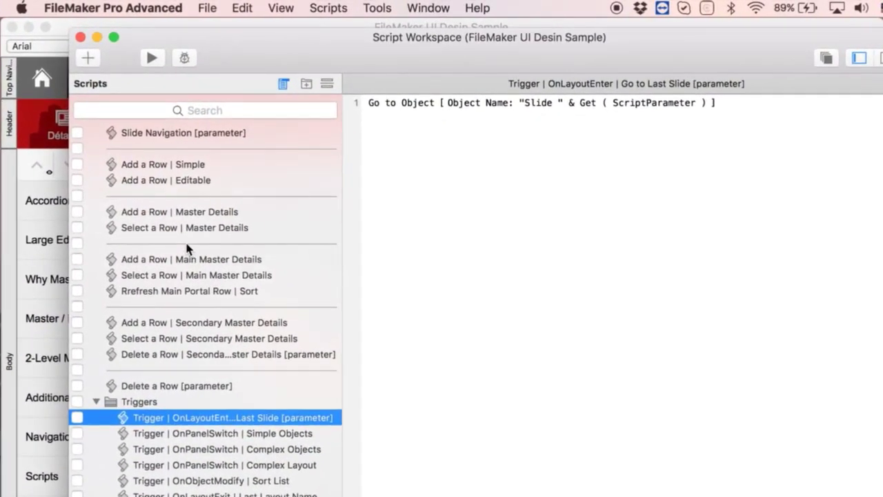
pyautogui.click(184, 135)
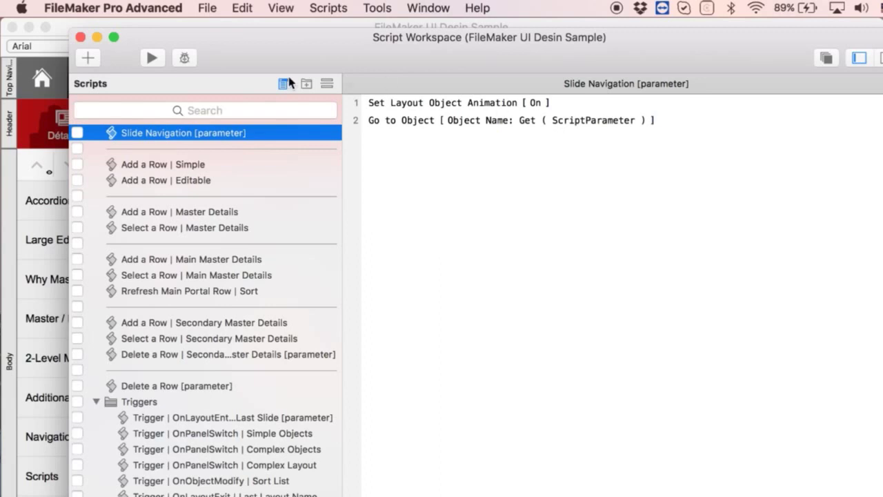
pyautogui.click(80, 37)
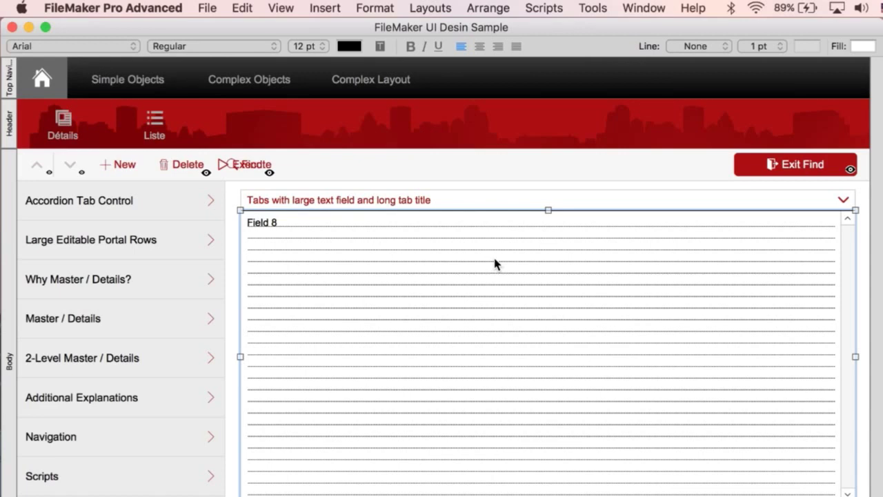
# - Show the status toolbar and draw a chart object over the text field of the first accordion tab
pyautogui.press('alt+super+s')
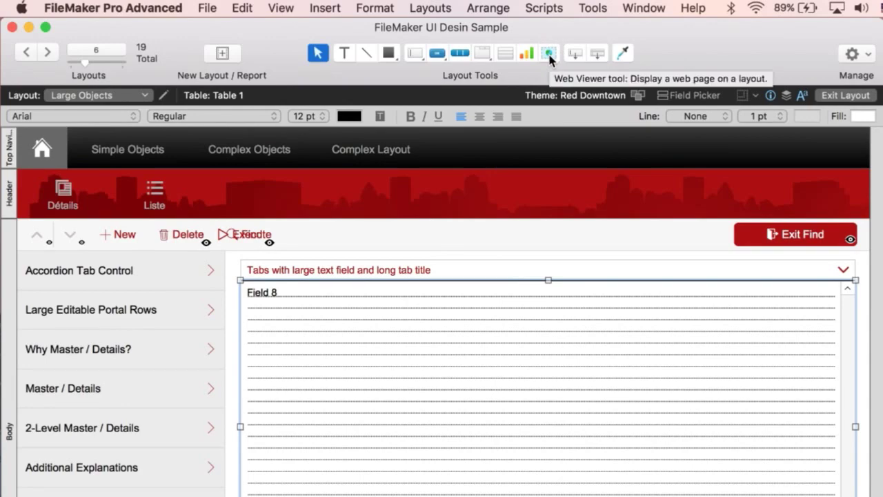
pyautogui.click(527, 55)
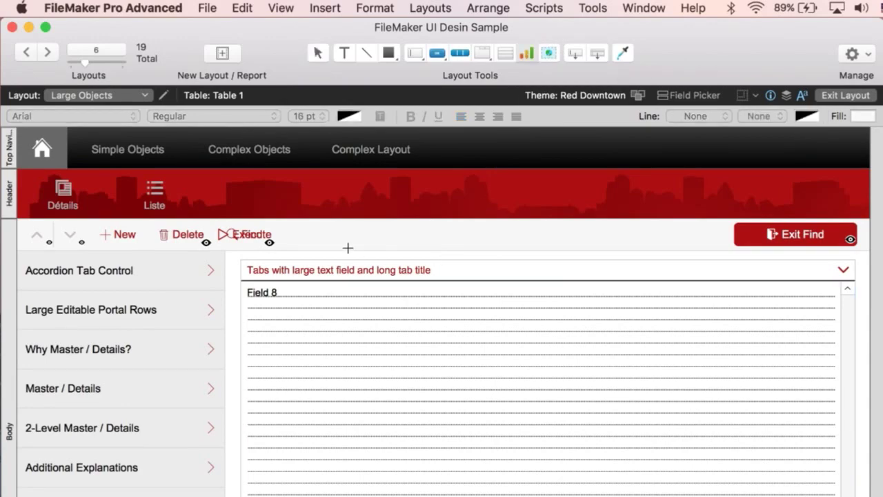
pyautogui.moveTo(347, 247); pyautogui.dragTo(558, 399)
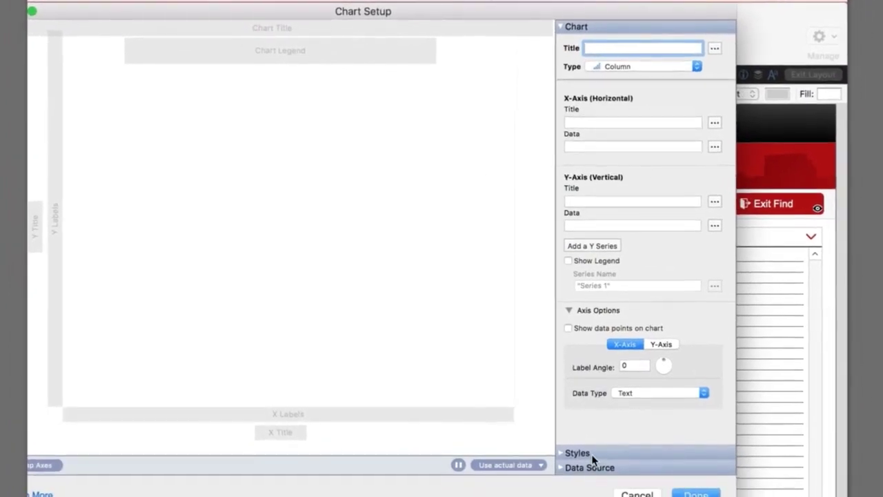
# - Examine the Chart, Styles and Data Source settings in Chart Setup, ending on Data Source
pyautogui.click(589, 453)
pyautogui.click(588, 460)
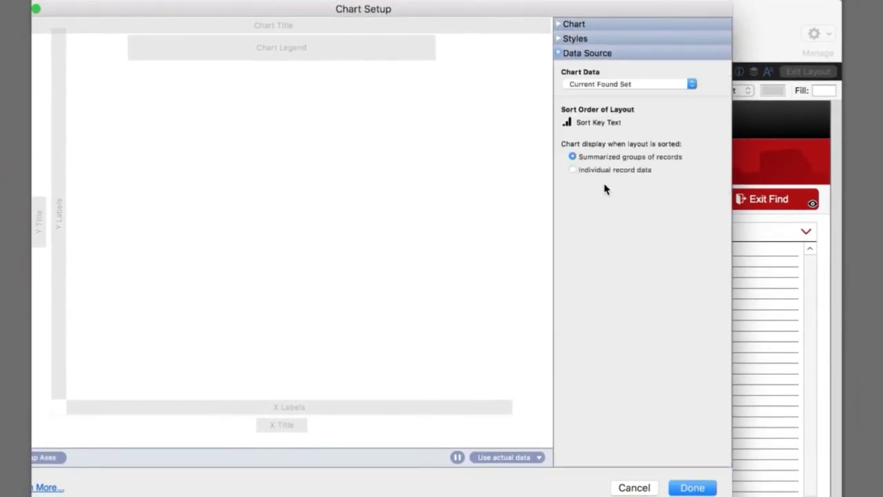
pyautogui.click(574, 39)
pyautogui.click(574, 26)
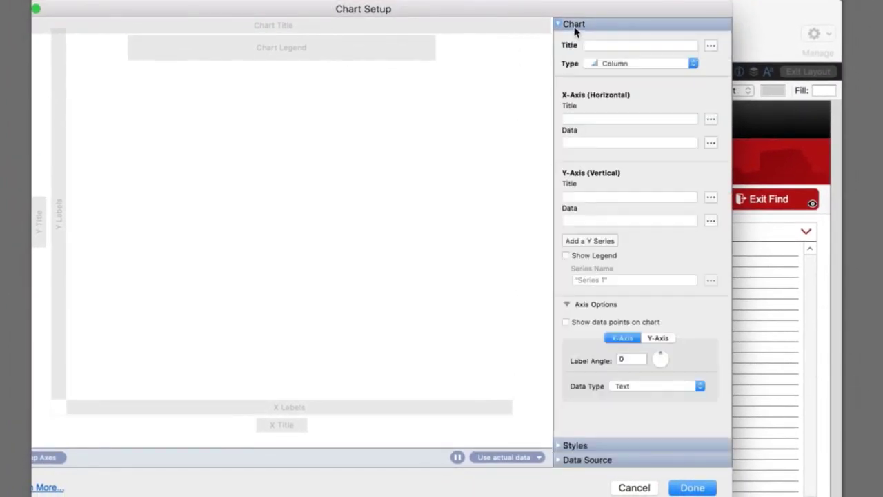
pyautogui.click(607, 446)
pyautogui.click(600, 462)
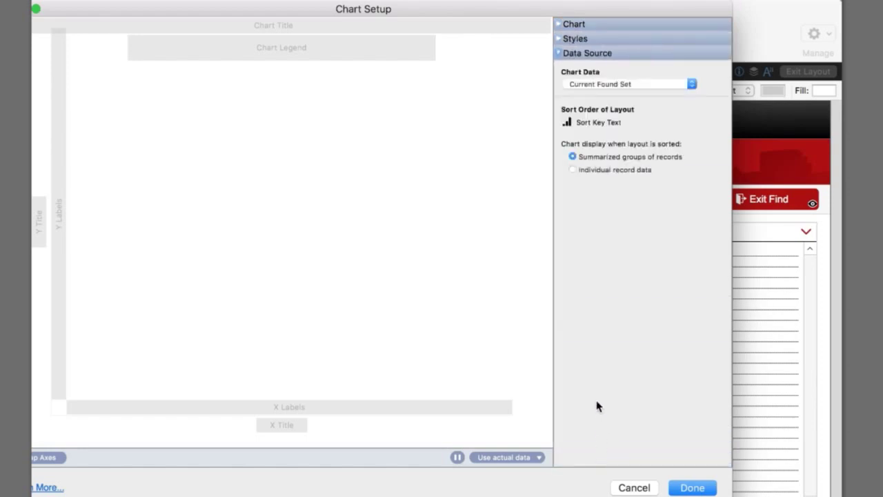
pyautogui.click(583, 40)
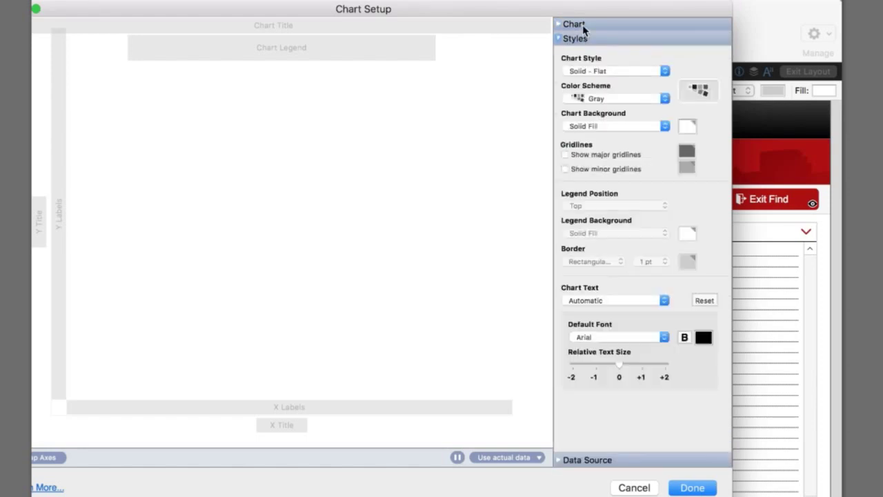
pyautogui.click(583, 26)
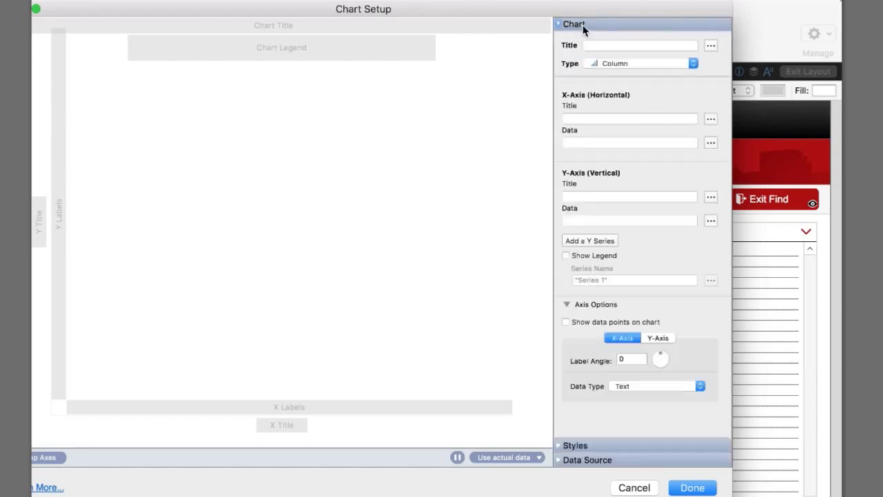
pyautogui.click(582, 445)
pyautogui.click(590, 459)
pyautogui.moveTo(349, 12); pyautogui.dragTo(417, 28)
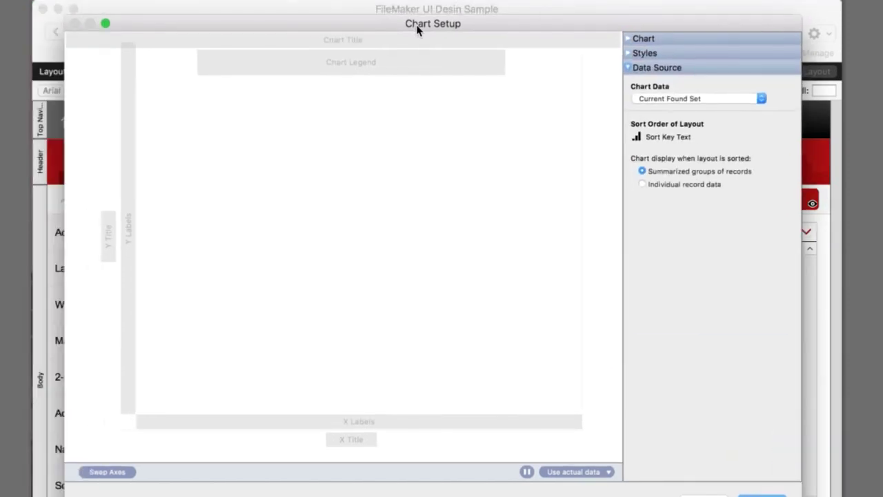
# - Accept the chart setup and delete the chart, then return to Browse mode with the status toolbar hidden
pyautogui.click(762, 495)
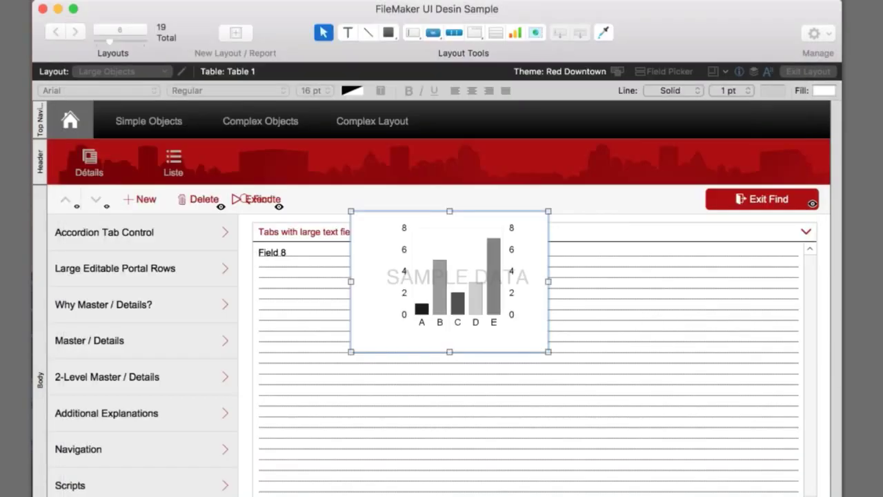
pyautogui.press('Delete')
pyautogui.press('super+b')
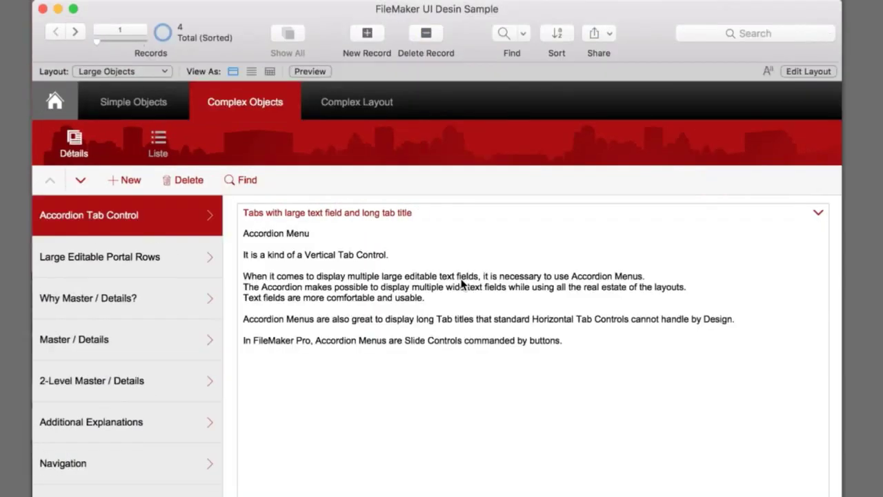
pyautogui.press('alt+super+s')
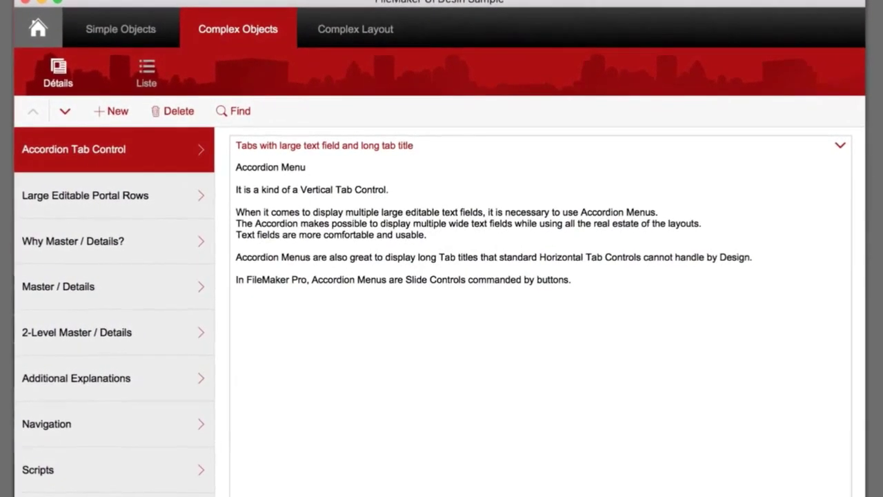
# - In Layout mode, inspect the fourth accordion tab's title text and action in Button Setup, then return to Browse mode
pyautogui.click(247, 214)
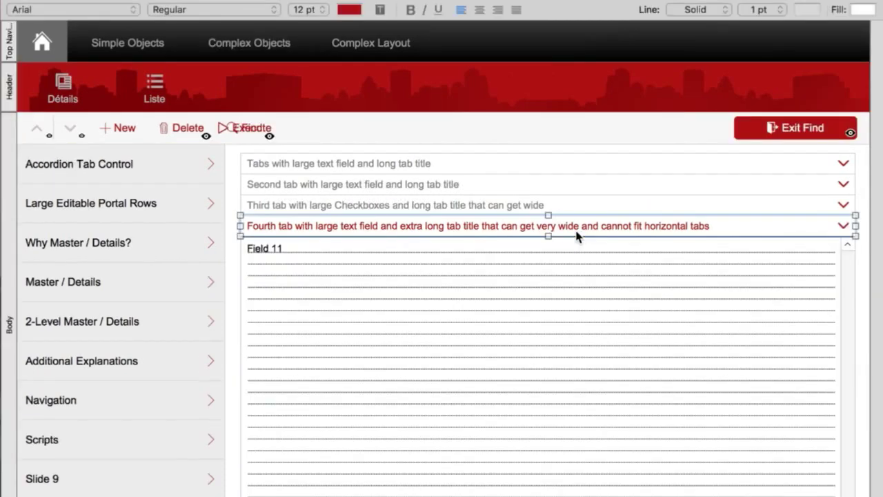
pyautogui.doubleClick(577, 227)
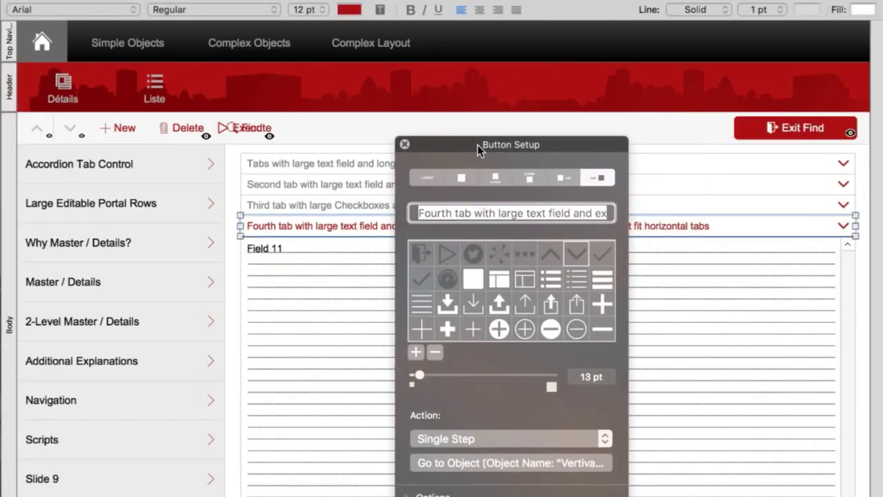
pyautogui.click(452, 212)
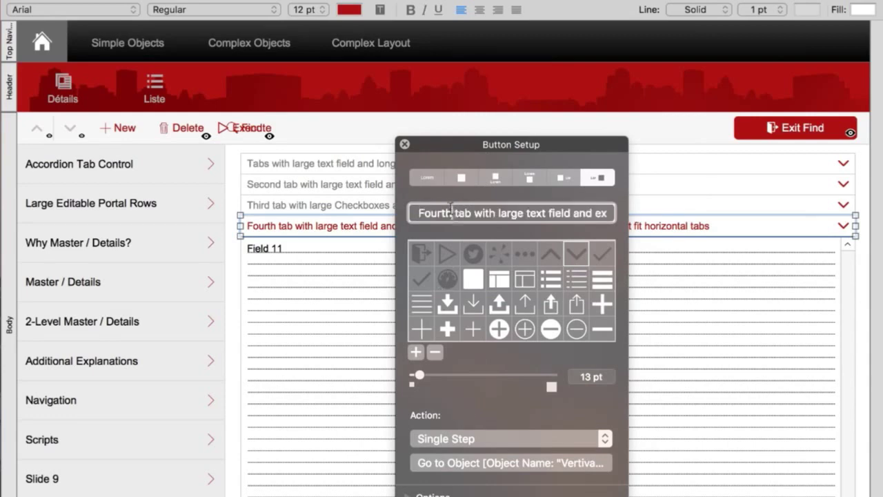
pyautogui.moveTo(442, 212); pyautogui.dragTo(653, 216)
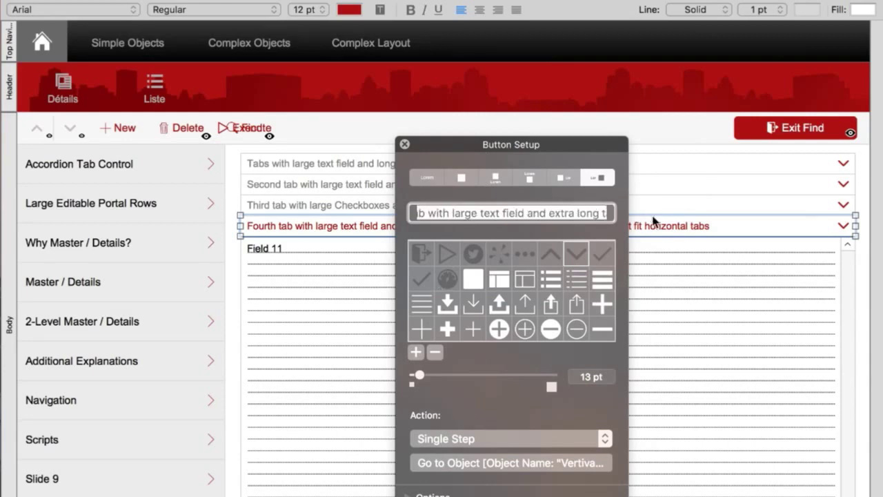
pyautogui.click(405, 144)
pyautogui.press('super+b')
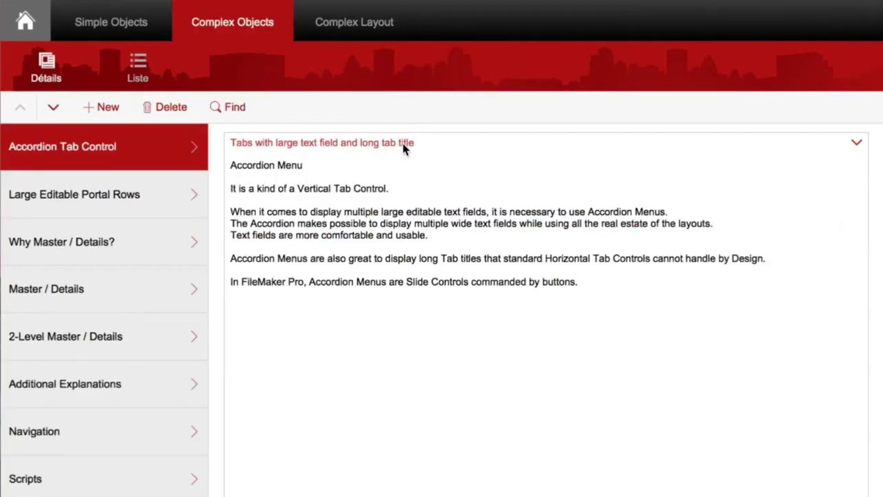